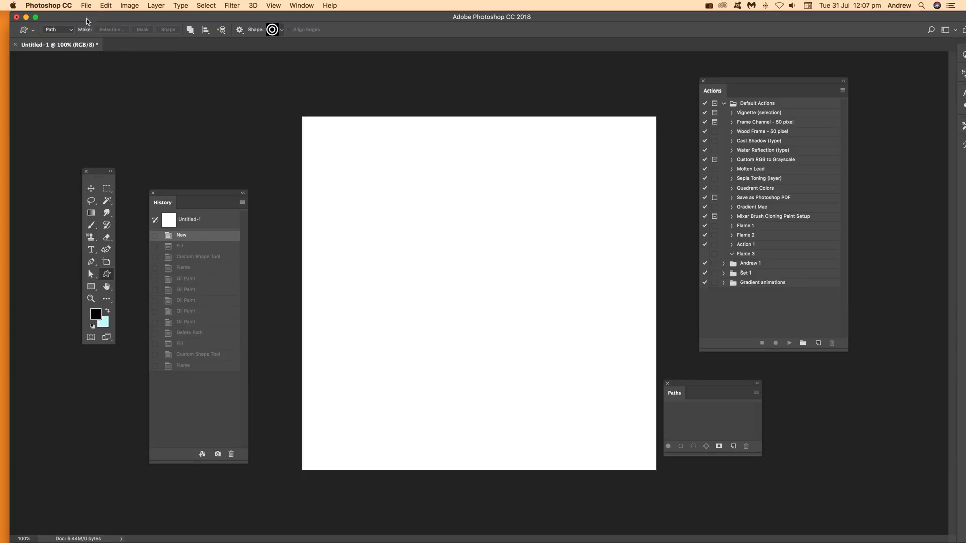
Fill the blank white canvas with black.
{"action": "left_click", "coordinate": [106, 6]}
{"action": "left_click", "coordinate": [126, 154]}
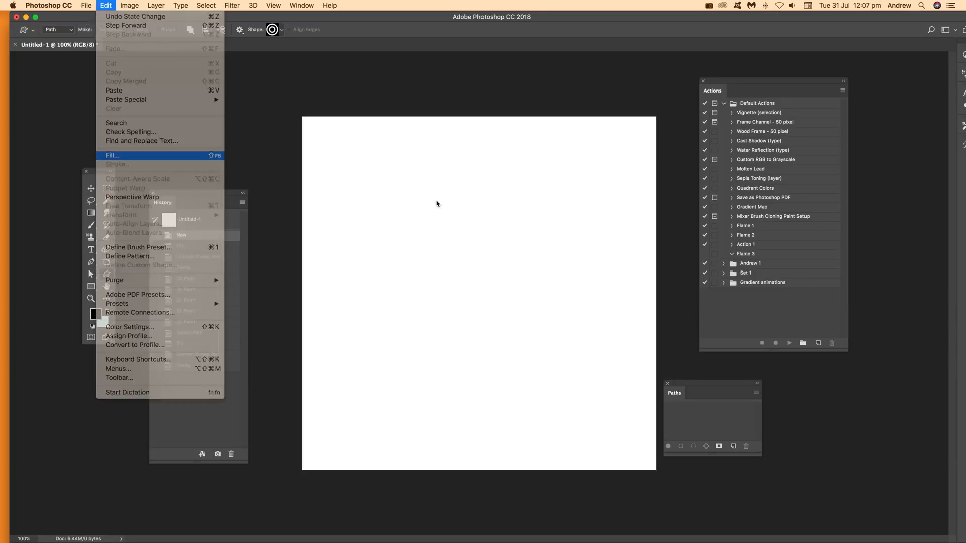
{"action": "left_click", "coordinate": [545, 222]}
Activate the Custom Shape tool and set its drawing mode to Path.
{"action": "key", "text": "u"}
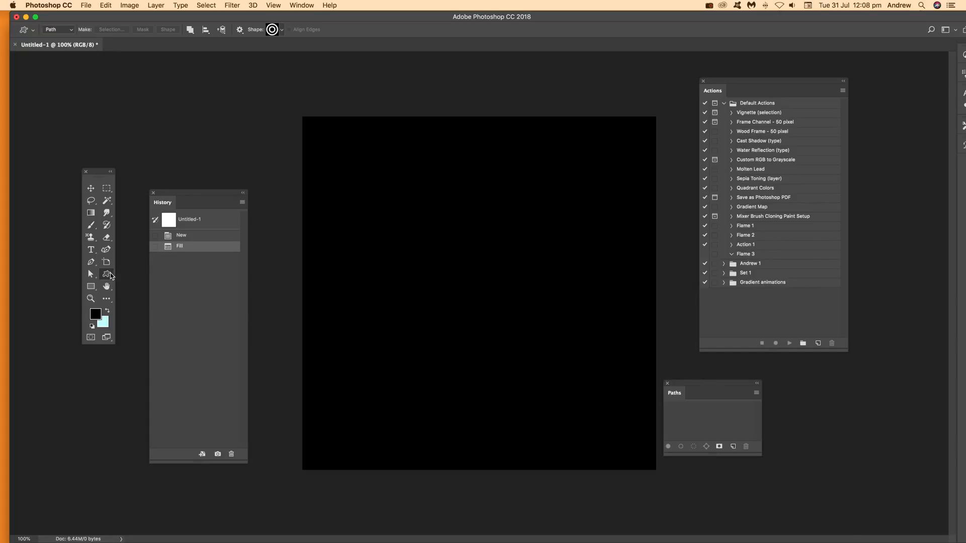
{"action": "left_click", "coordinate": [60, 29]}
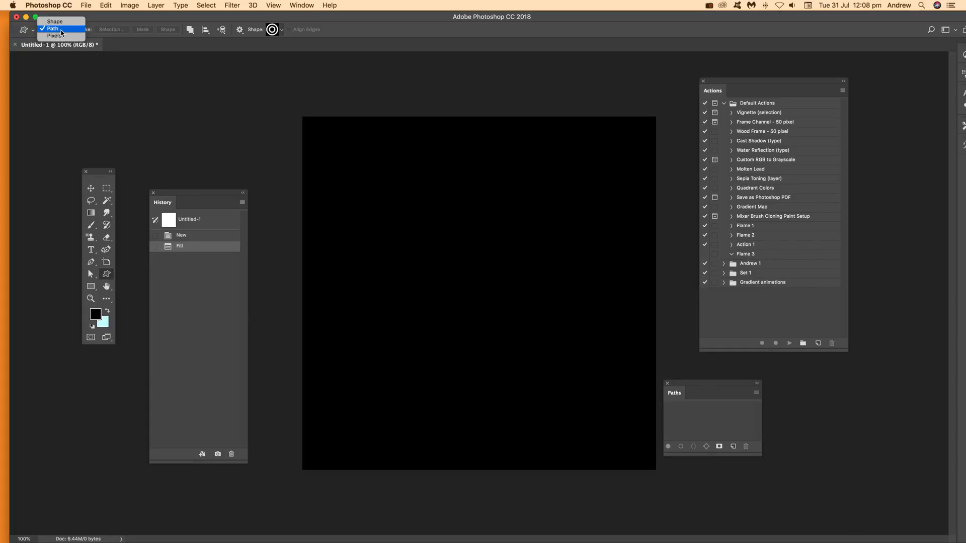
{"action": "left_click", "coordinate": [59, 30]}
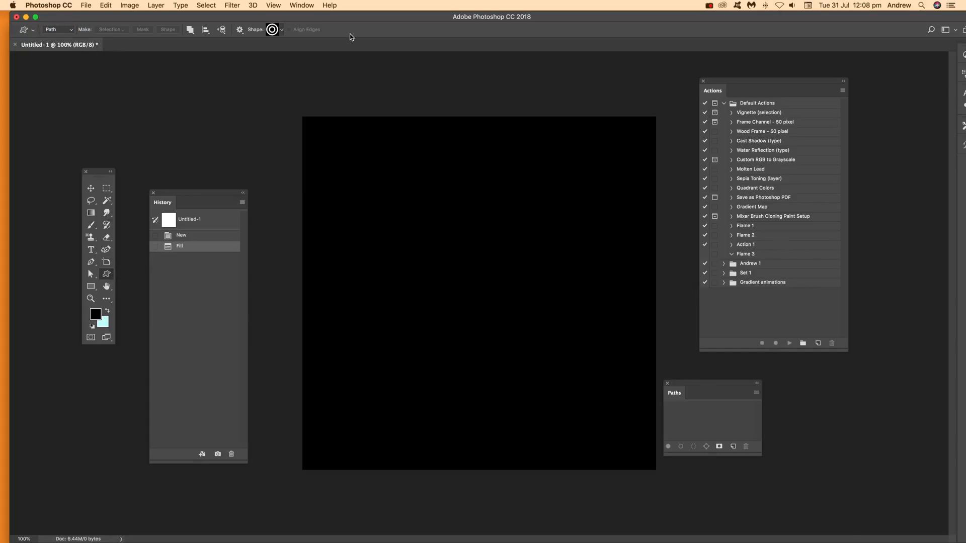
Rename the first concentric-ring custom shape in the shape library to Z.
{"action": "left_click", "coordinate": [282, 30]}
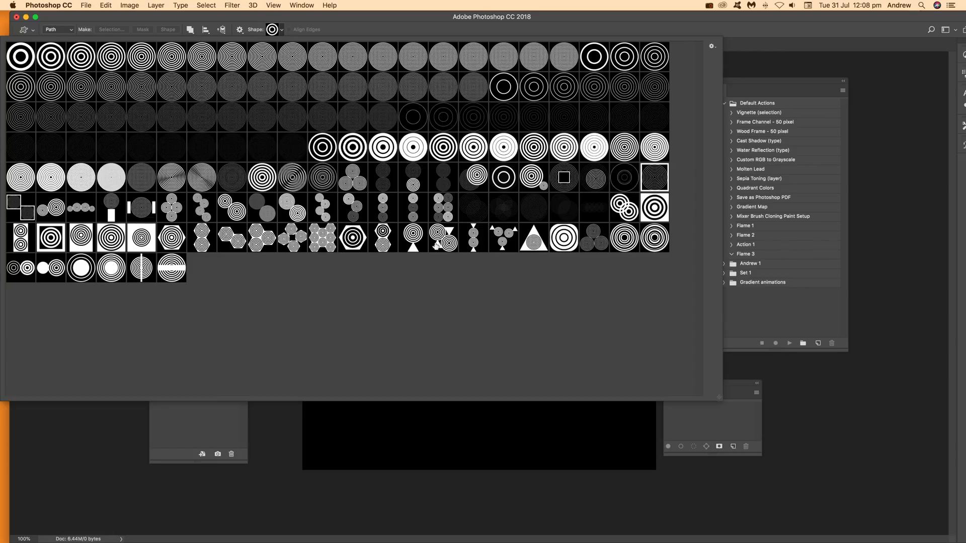
{"action": "right_click", "coordinate": [23, 62]}
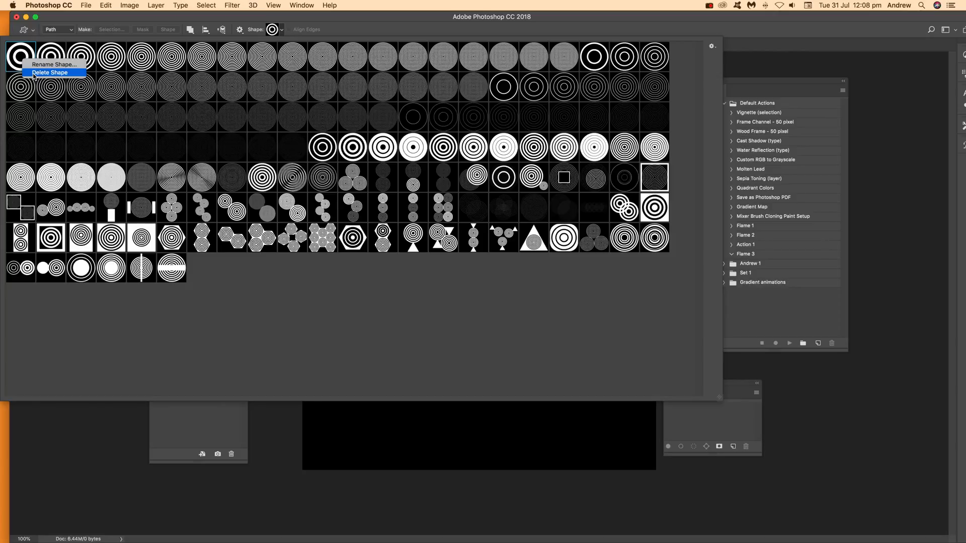
{"action": "left_click", "coordinate": [46, 64]}
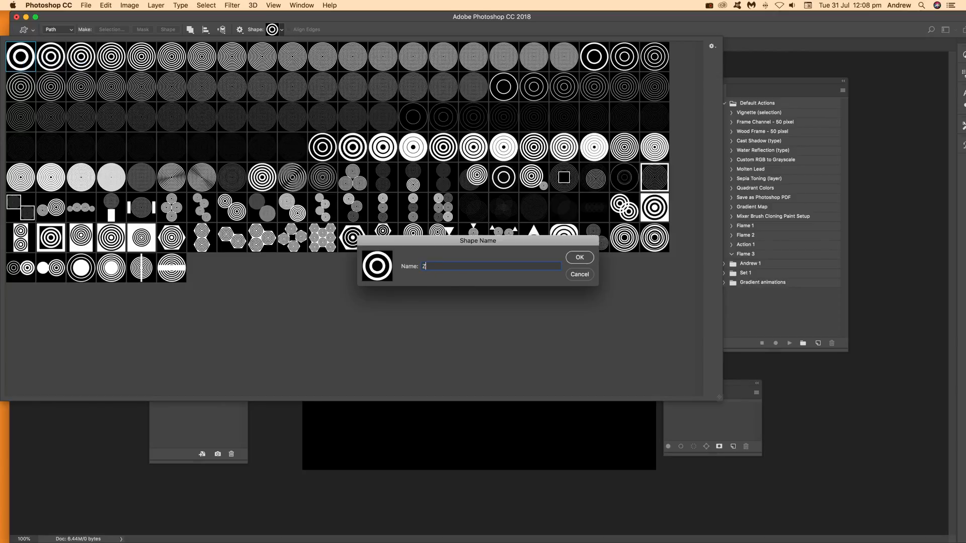
{"action": "left_click", "coordinate": [586, 258]}
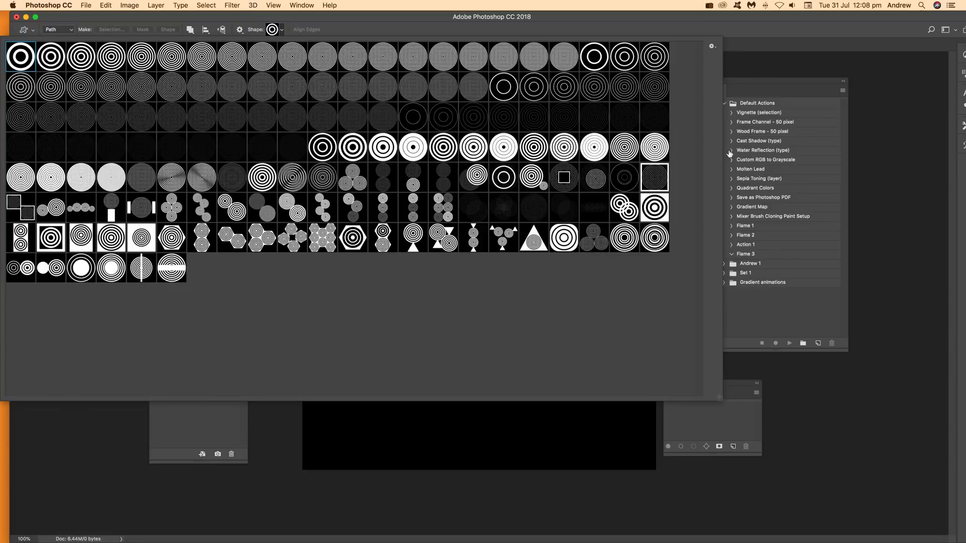
{"action": "left_click", "coordinate": [760, 29]}
Check that Allow Tool Recording is enabled, and start recording a new action named Flame 4 in the Default Actions set.
{"action": "left_click", "coordinate": [301, 6]}
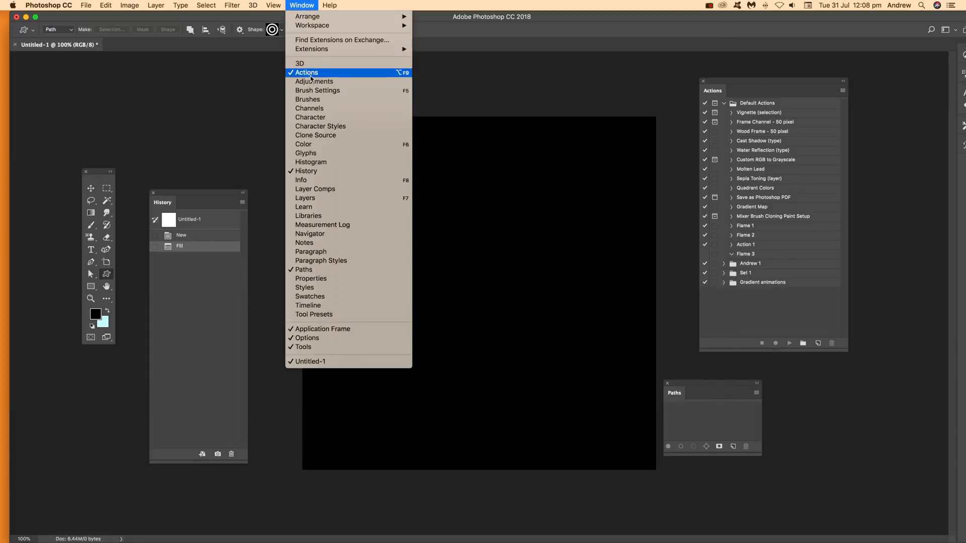
{"action": "left_click", "coordinate": [775, 83]}
{"action": "left_click", "coordinate": [842, 91]}
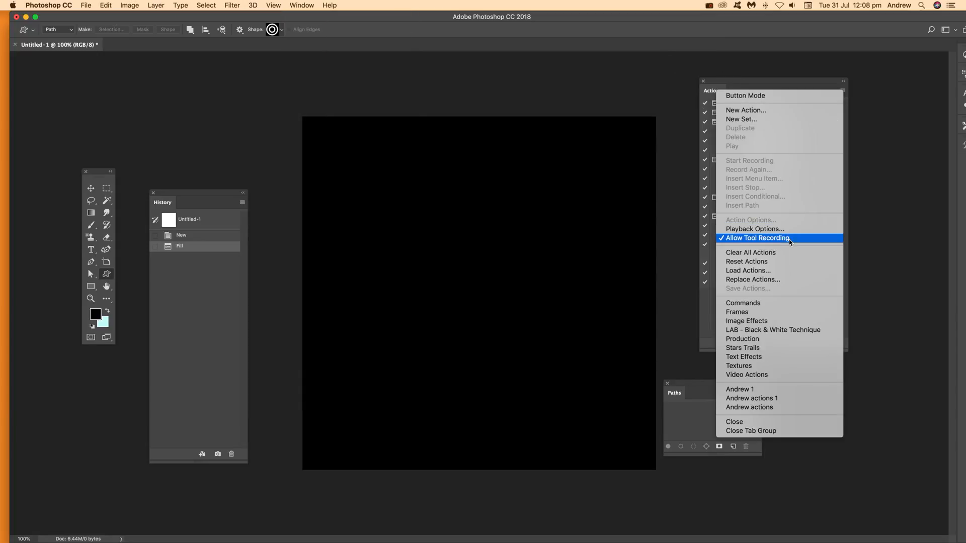
{"action": "left_click", "coordinate": [774, 84]}
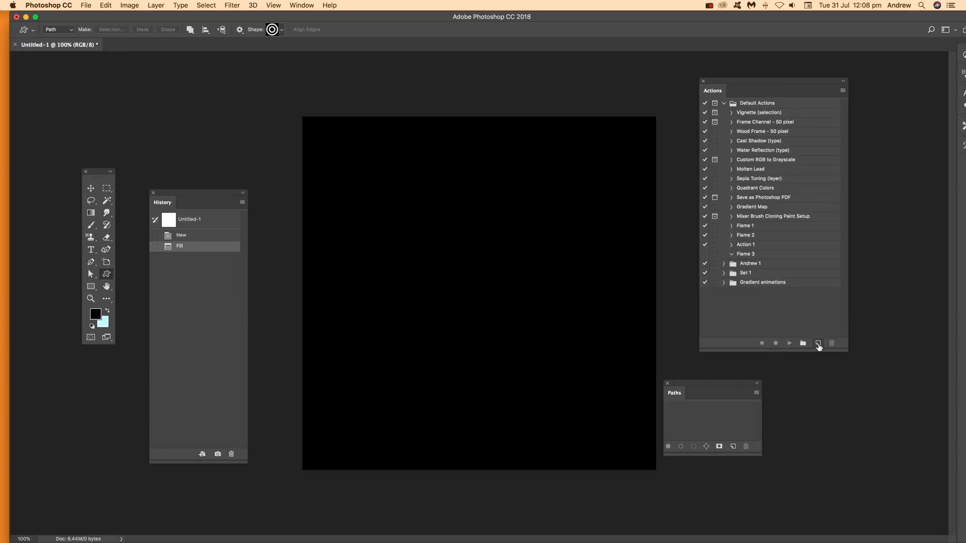
{"action": "left_click", "coordinate": [818, 344]}
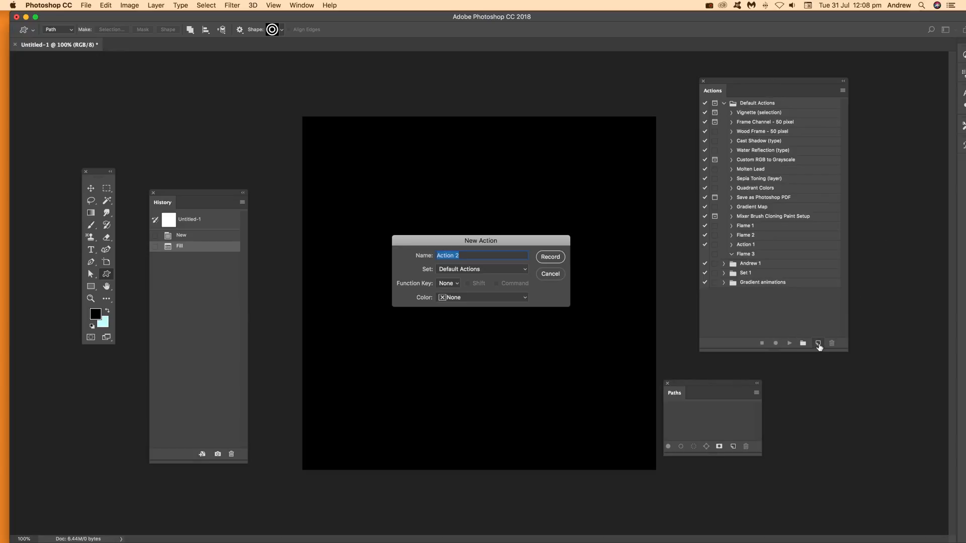
{"action": "type", "text": "Flame 4"}
{"action": "left_click", "coordinate": [552, 257]}
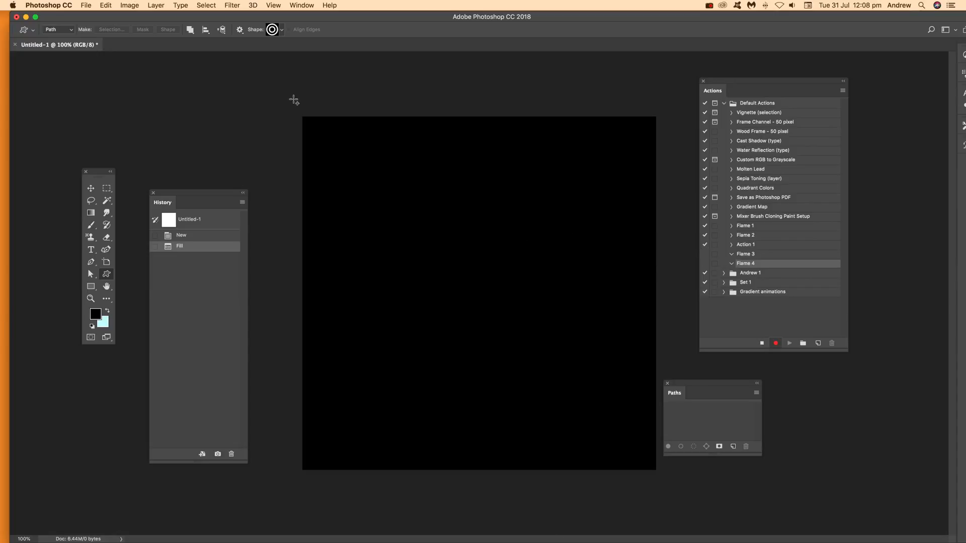
Draw a large concentric-ring path across most of the canvas and render Candle Light flames along it with Jag set to 13.
{"action": "left_click_drag", "start_coordinate": [326, 142], "coordinate": [620, 435]}
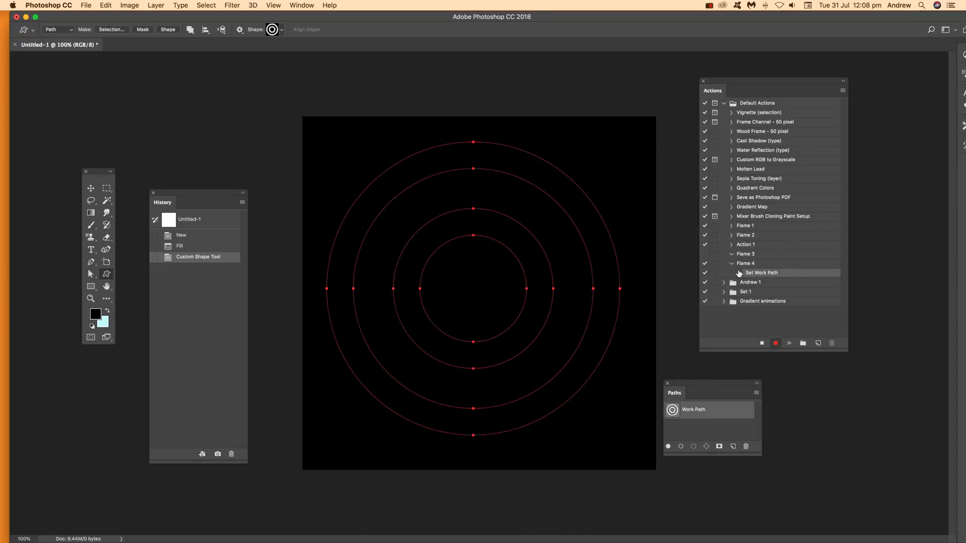
{"action": "left_click", "coordinate": [225, 4]}
{"action": "mouse_move", "coordinate": [242, 163]}
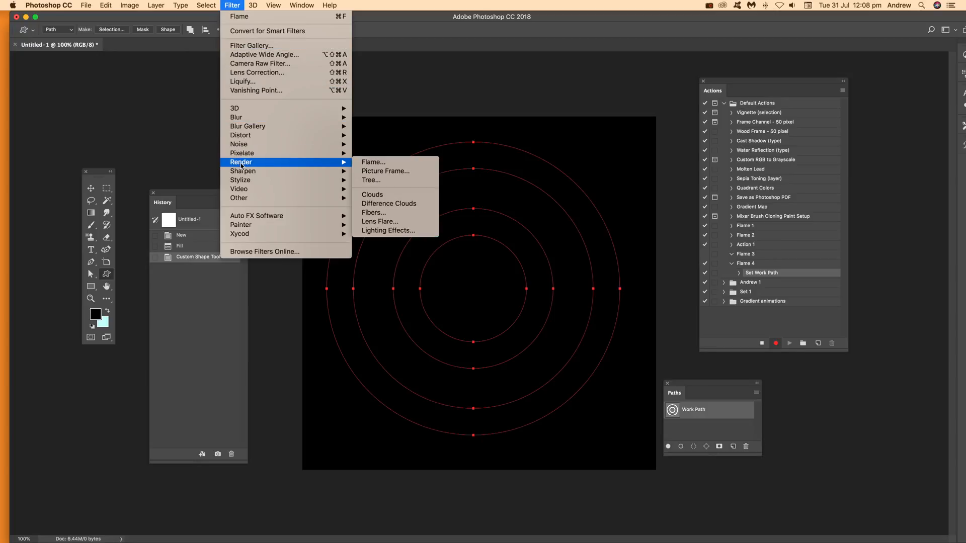
{"action": "left_click", "coordinate": [397, 162]}
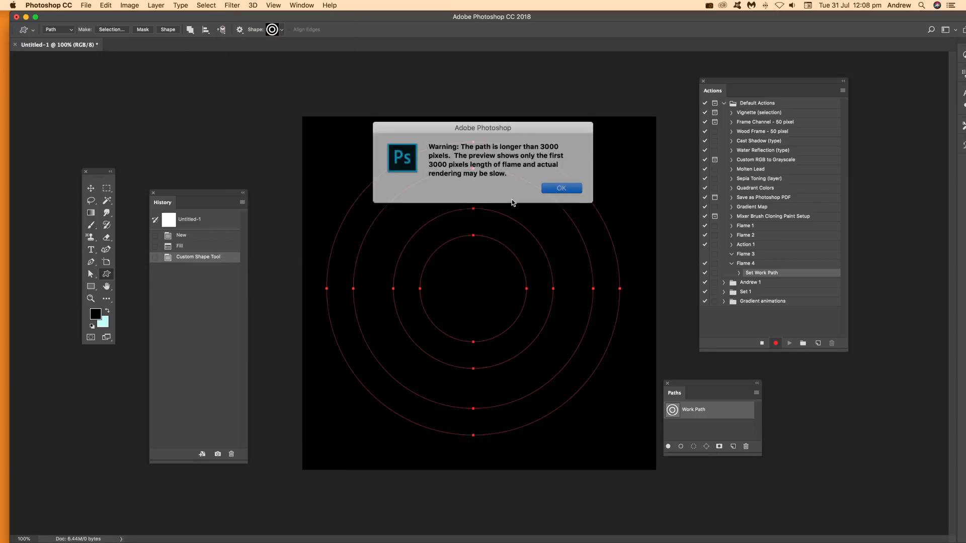
{"action": "left_click", "coordinate": [554, 187]}
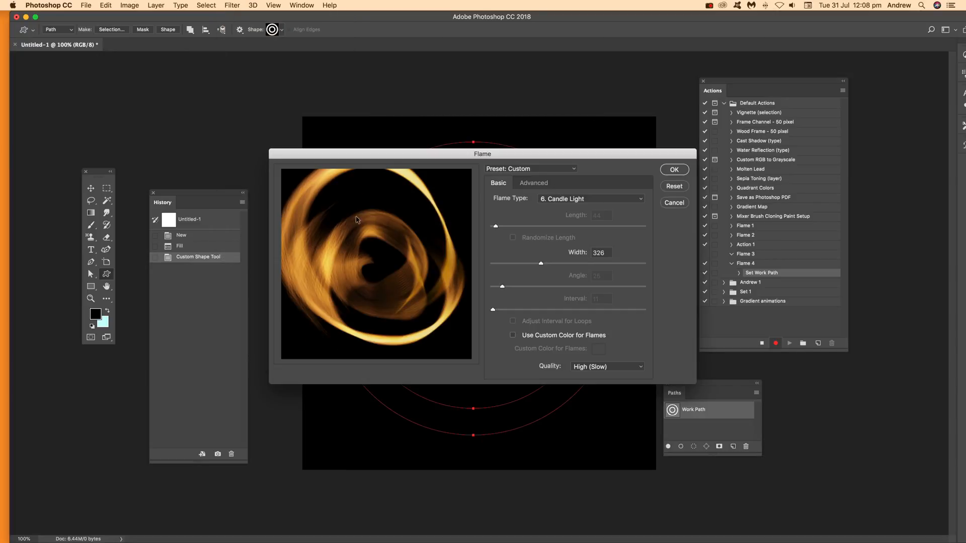
{"action": "left_click", "coordinate": [572, 201]}
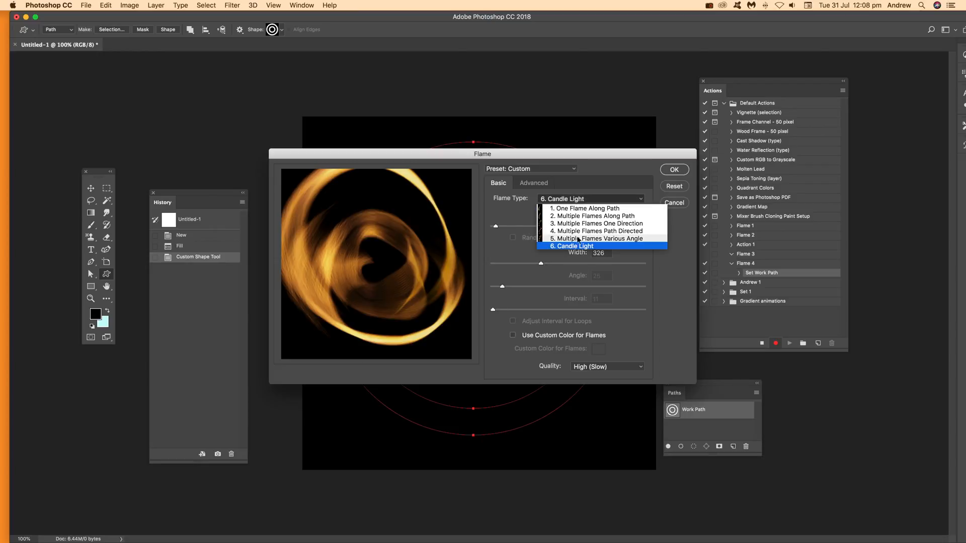
{"action": "left_click", "coordinate": [686, 332]}
{"action": "left_click", "coordinate": [546, 184]}
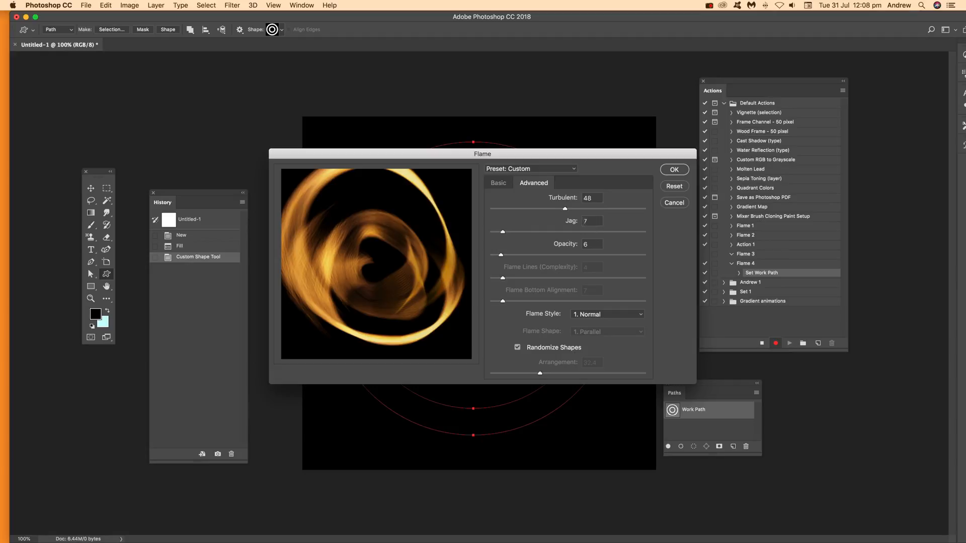
{"action": "left_click", "coordinate": [512, 232]}
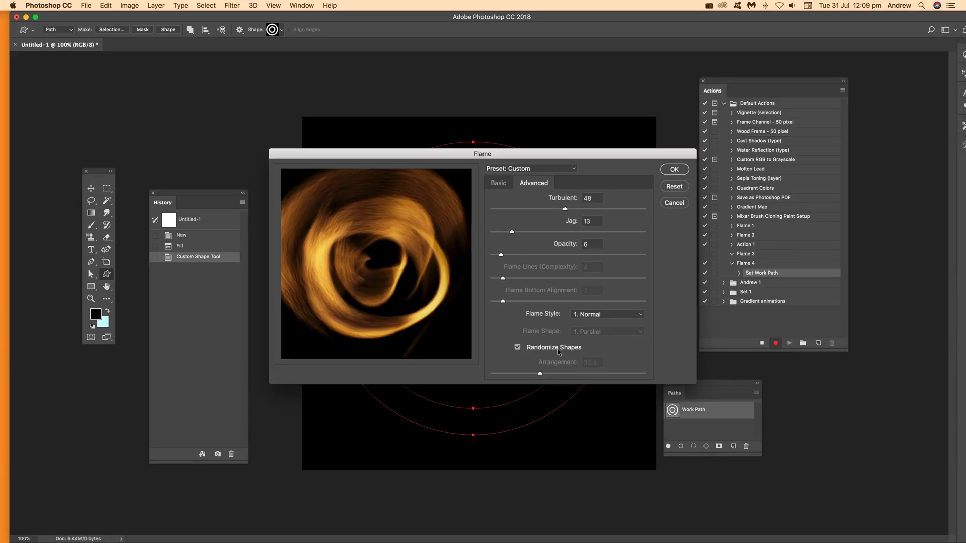
{"action": "left_click", "coordinate": [682, 172]}
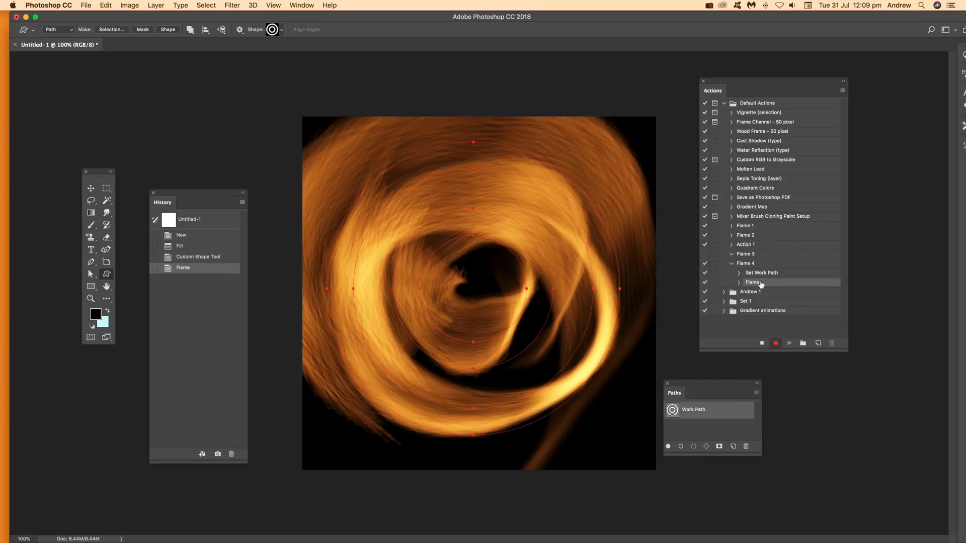
Apply Oil Paint to the flames with Stylization 9.5, Cleanliness 8.9, Scale 5.8, Bristle Detail 10.0 and Lighting off.
{"action": "left_click", "coordinate": [234, 6]}
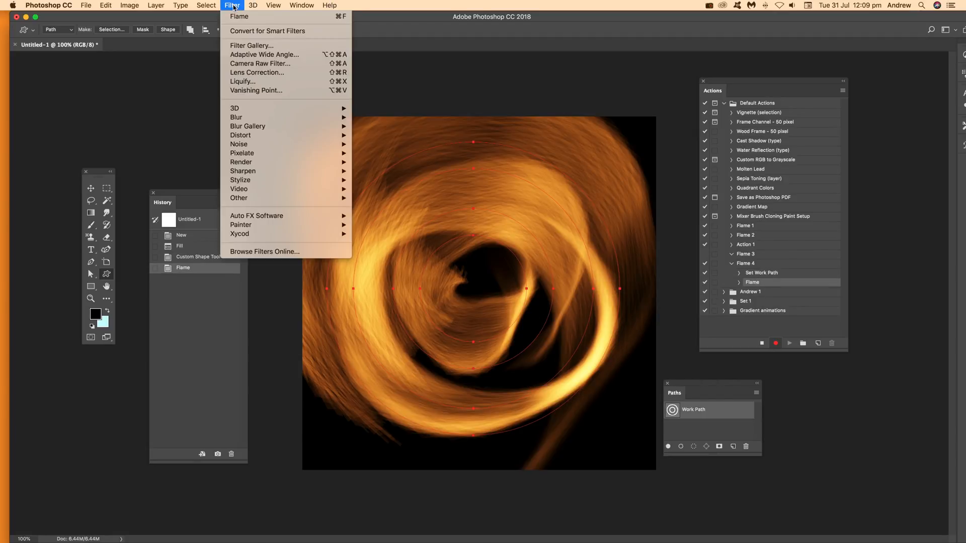
{"action": "mouse_move", "coordinate": [253, 181]}
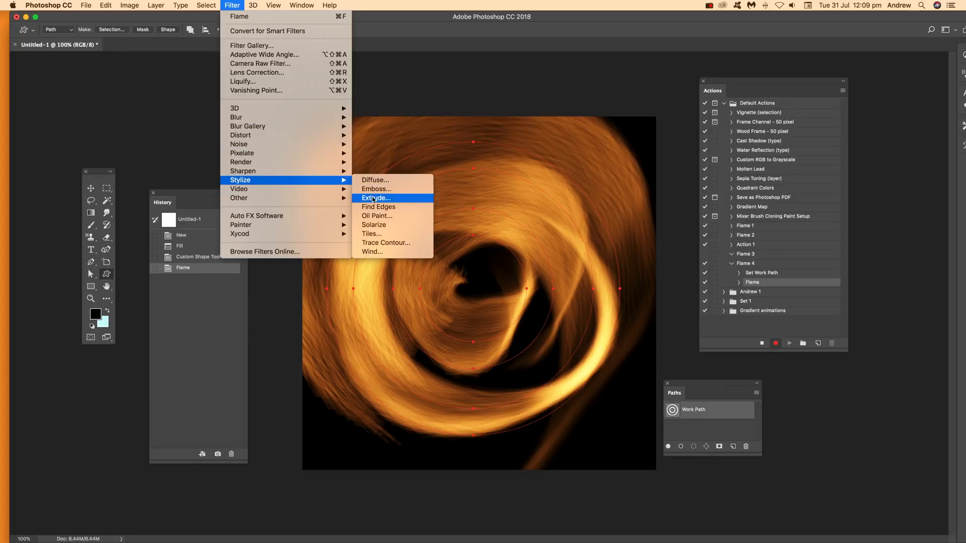
{"action": "left_click", "coordinate": [370, 217]}
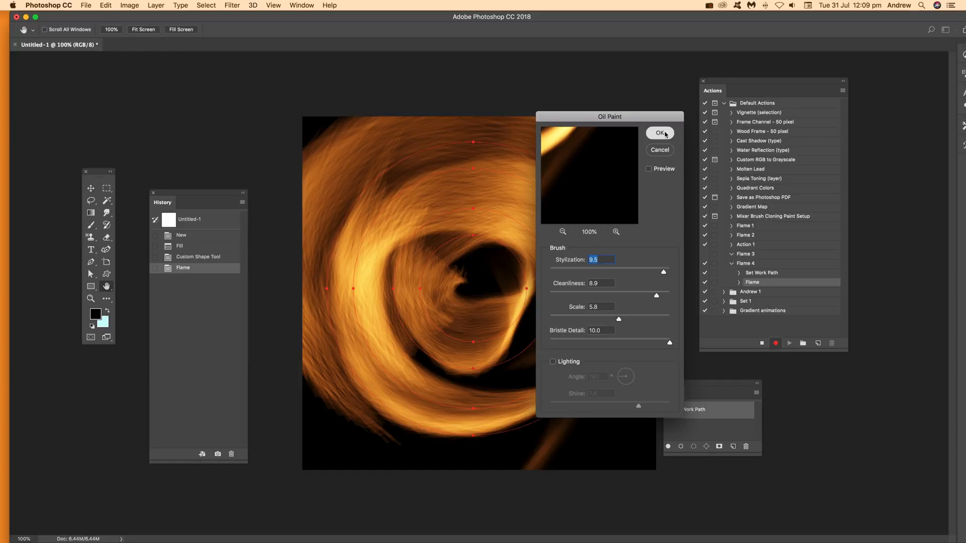
{"action": "left_click", "coordinate": [660, 133]}
Repeat the Oil Paint filter six more times with the same settings.
{"action": "left_click", "coordinate": [233, 5]}
{"action": "left_click", "coordinate": [236, 17]}
{"action": "left_click", "coordinate": [233, 6]}
{"action": "left_click", "coordinate": [237, 18]}
{"action": "left_click", "coordinate": [233, 6]}
{"action": "left_click", "coordinate": [236, 17]}
{"action": "left_click", "coordinate": [233, 5]}
{"action": "left_click", "coordinate": [236, 17]}
{"action": "left_click", "coordinate": [233, 5]}
{"action": "left_click", "coordinate": [237, 17]}
{"action": "left_click", "coordinate": [233, 5]}
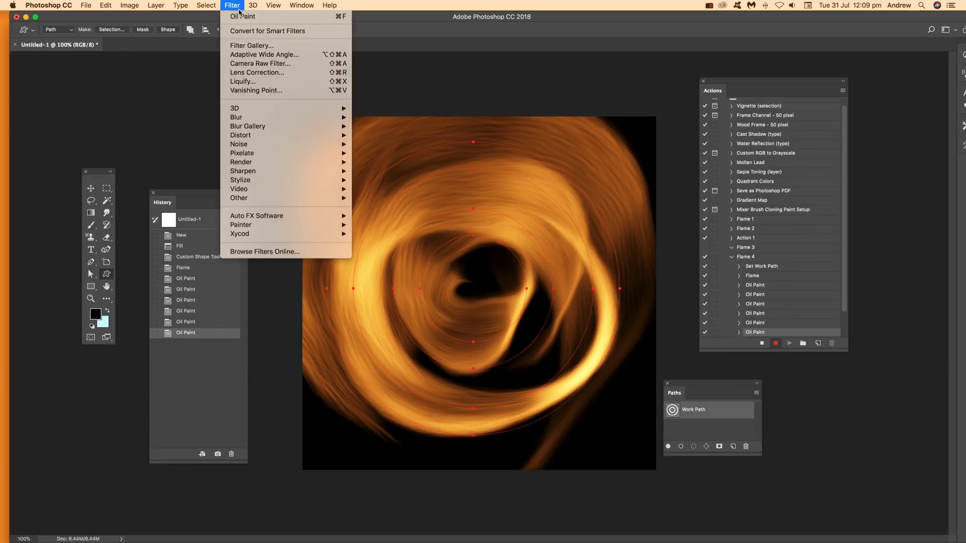
{"action": "left_click", "coordinate": [237, 17]}
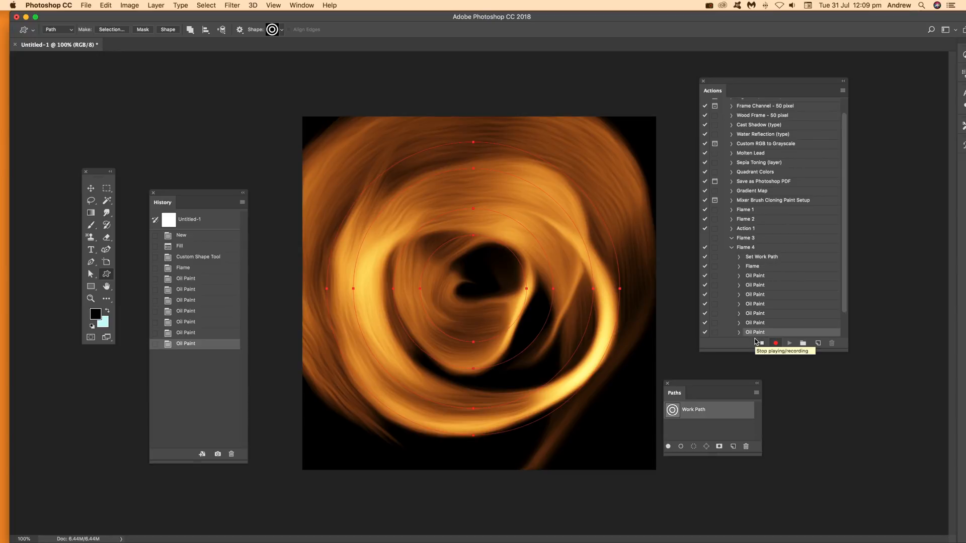
Apply the Glowing Edges filter to the flames with Edge Width 4, Edge Brightness 18 and Smoothness 10.
{"action": "left_click", "coordinate": [231, 5]}
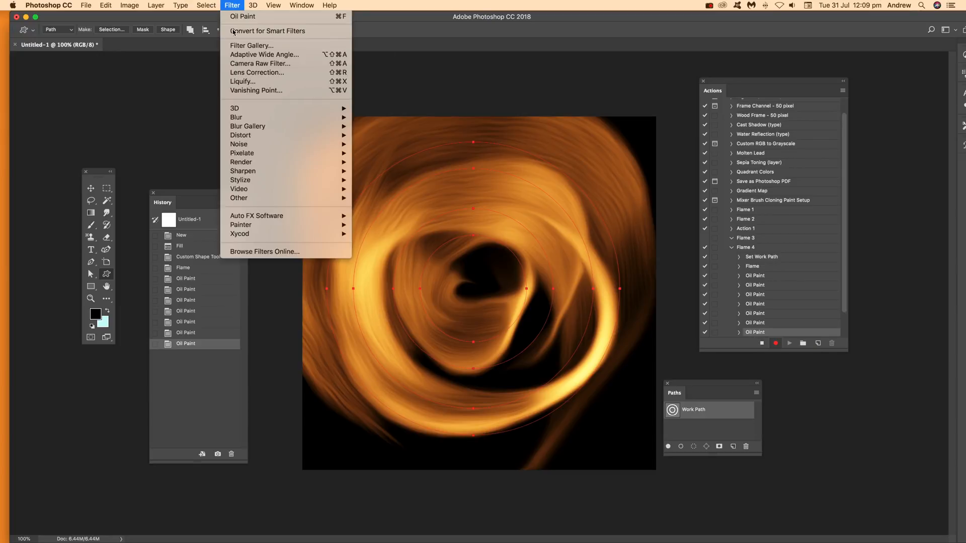
{"action": "left_click", "coordinate": [235, 48]}
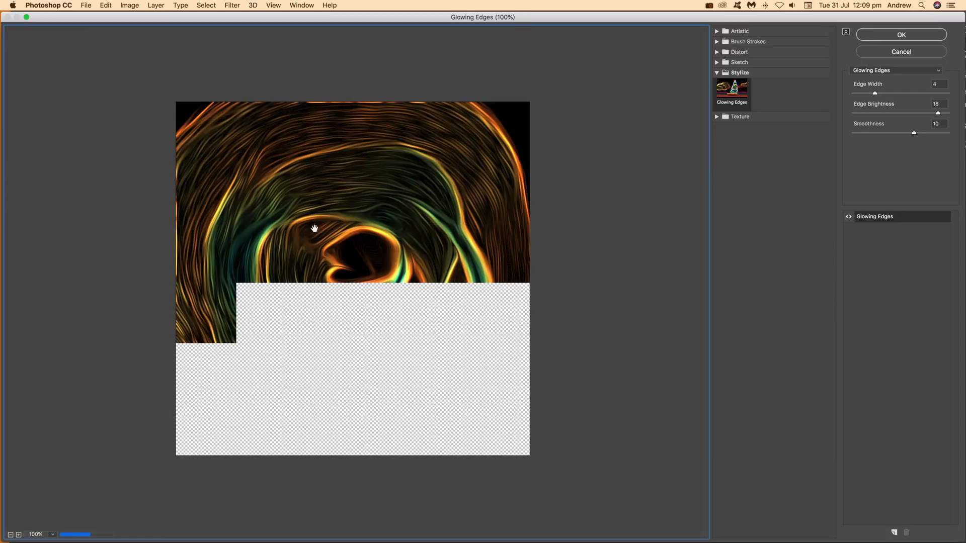
{"action": "left_click_drag", "start_coordinate": [875, 93], "coordinate": [881, 93]}
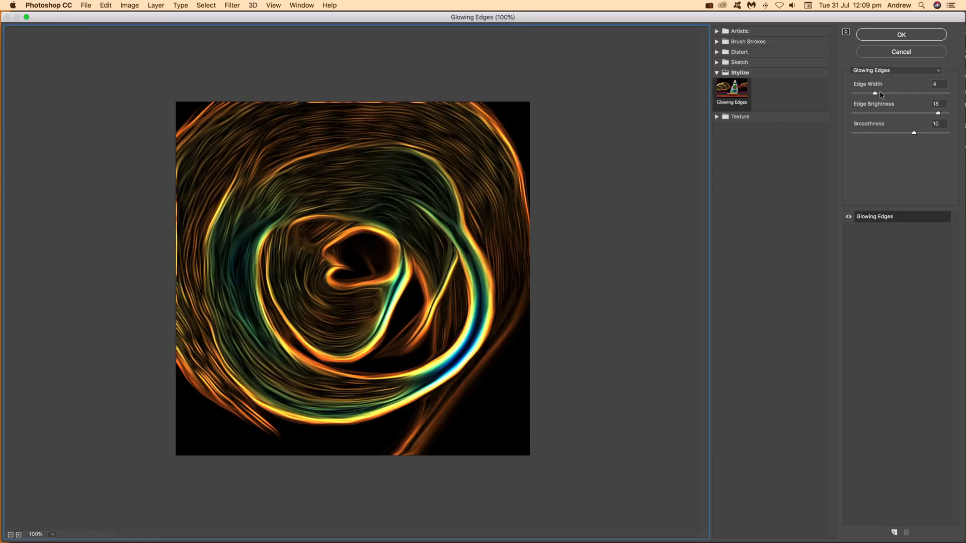
{"action": "left_click", "coordinate": [895, 34]}
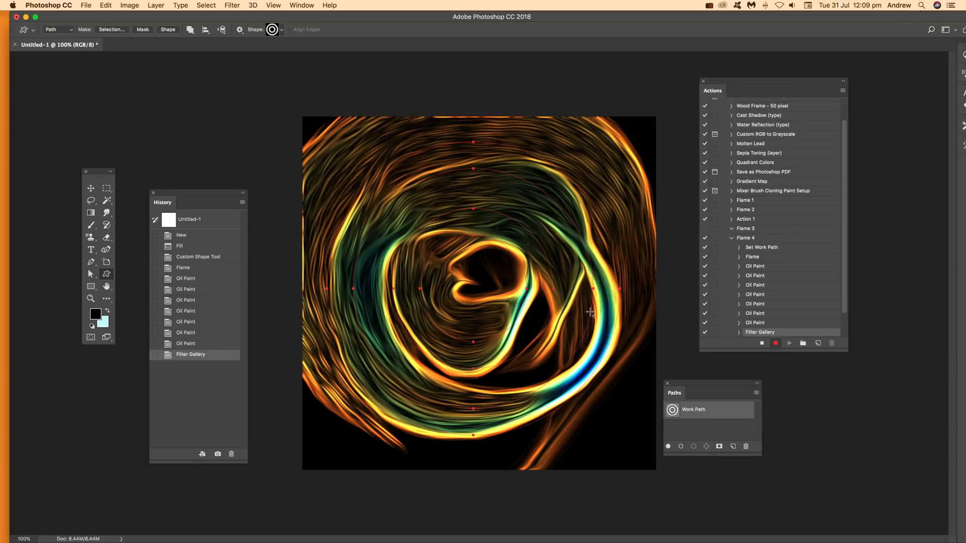
Apply a Color Lookup adjustment with the Sepia abstract profile to the image.
{"action": "left_click", "coordinate": [130, 6]}
{"action": "mouse_move", "coordinate": [137, 32]}
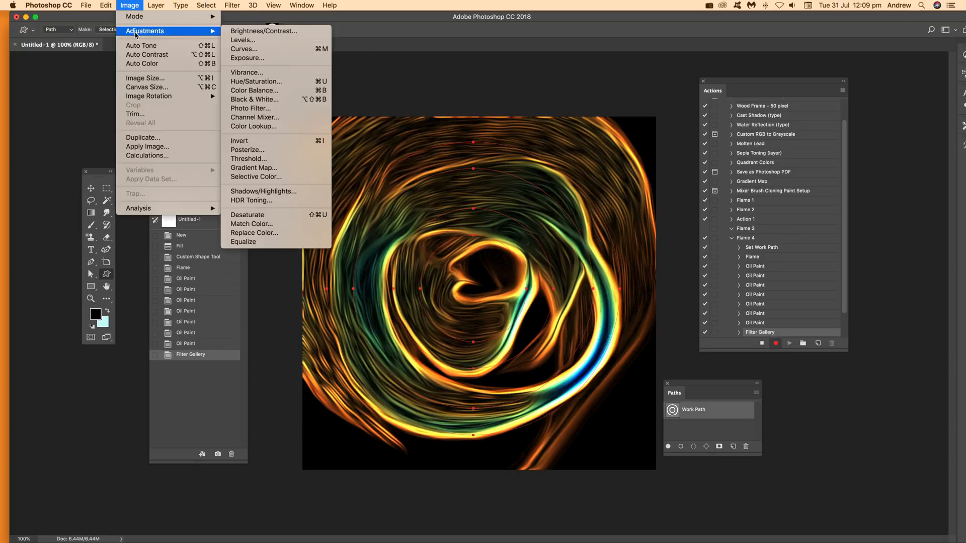
{"action": "left_click", "coordinate": [262, 126]}
{"action": "left_click", "coordinate": [699, 235]}
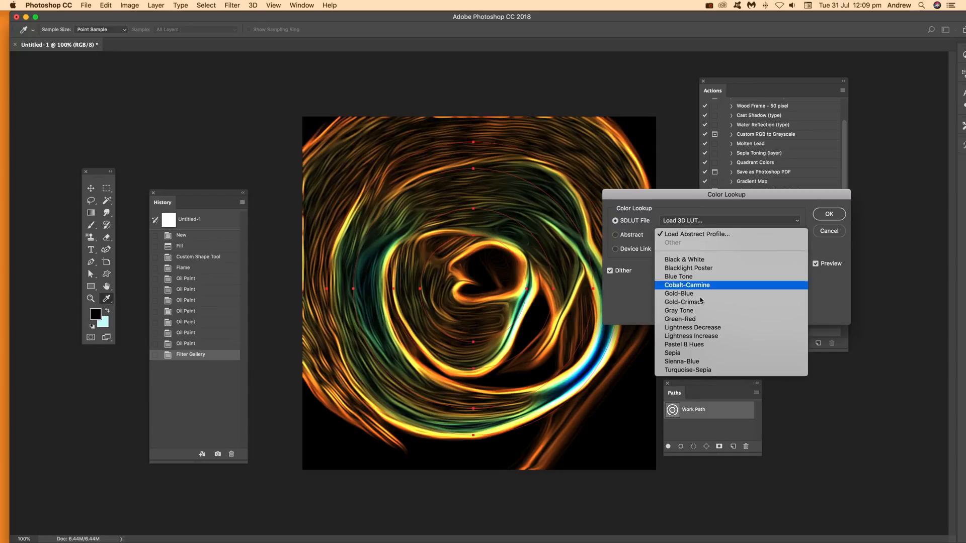
{"action": "left_click", "coordinate": [694, 353]}
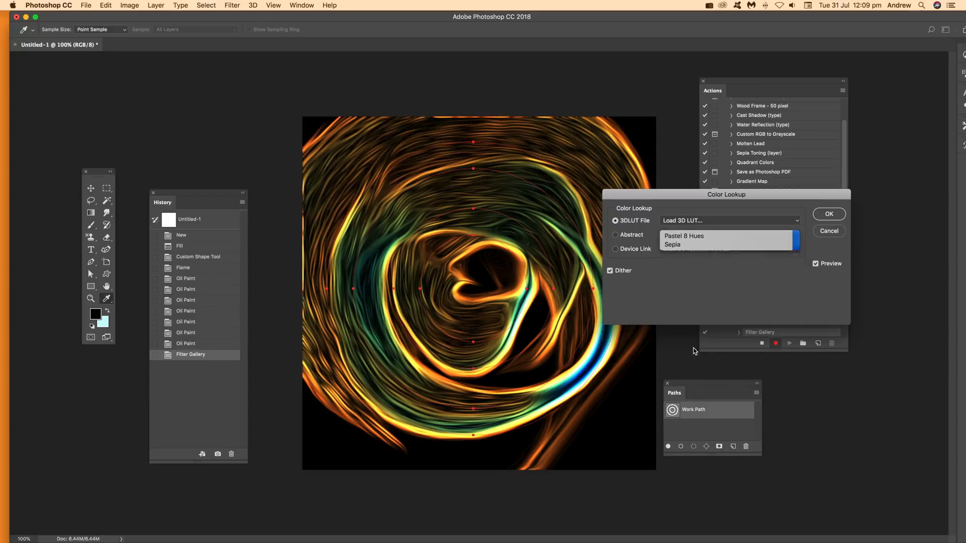
{"action": "left_click", "coordinate": [830, 215]}
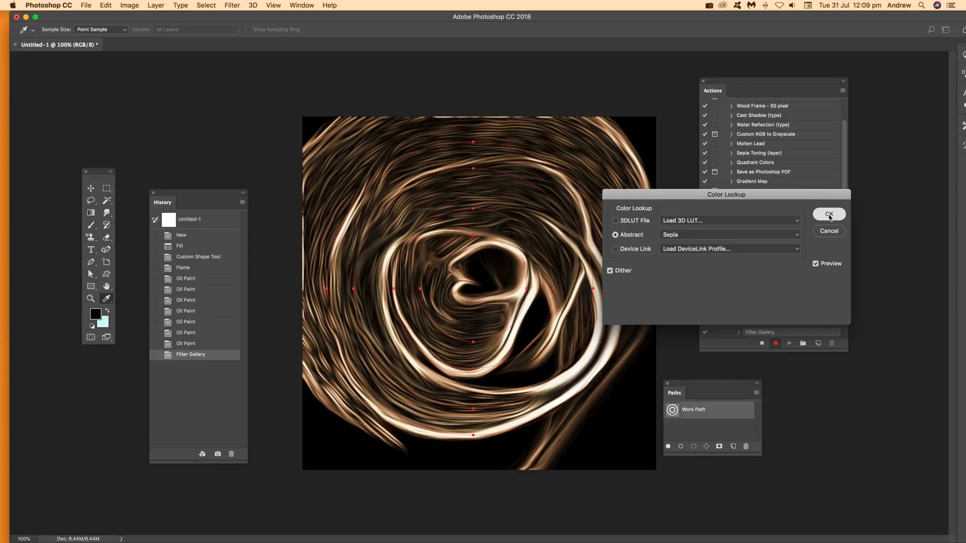
{"action": "key", "text": "u"}
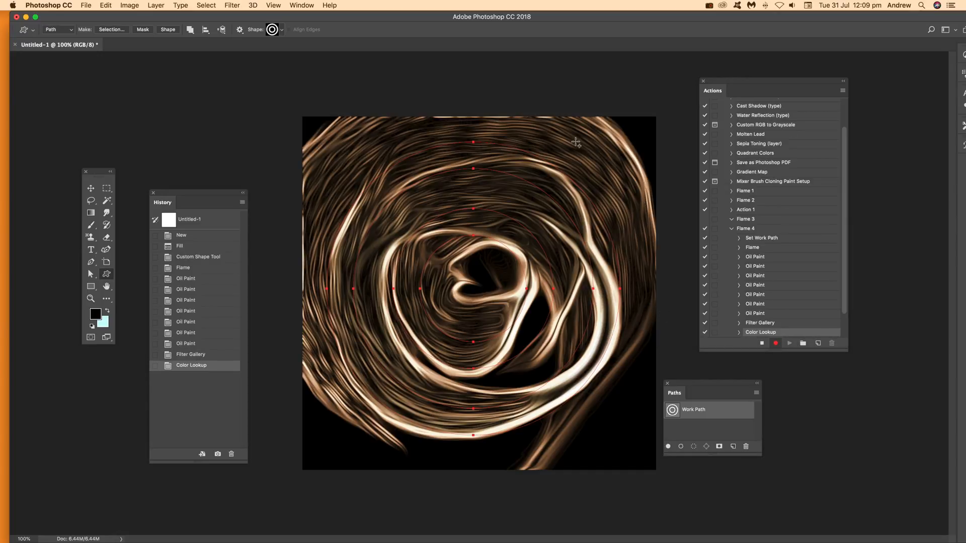
{"action": "left_click", "coordinate": [130, 5]}
{"action": "mouse_move", "coordinate": [136, 33]}
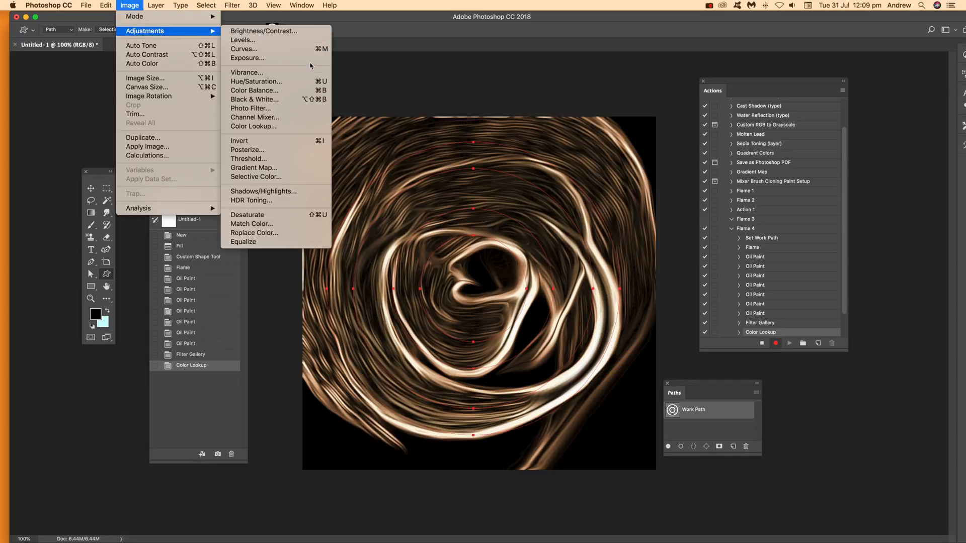
{"action": "left_click", "coordinate": [267, 82]}
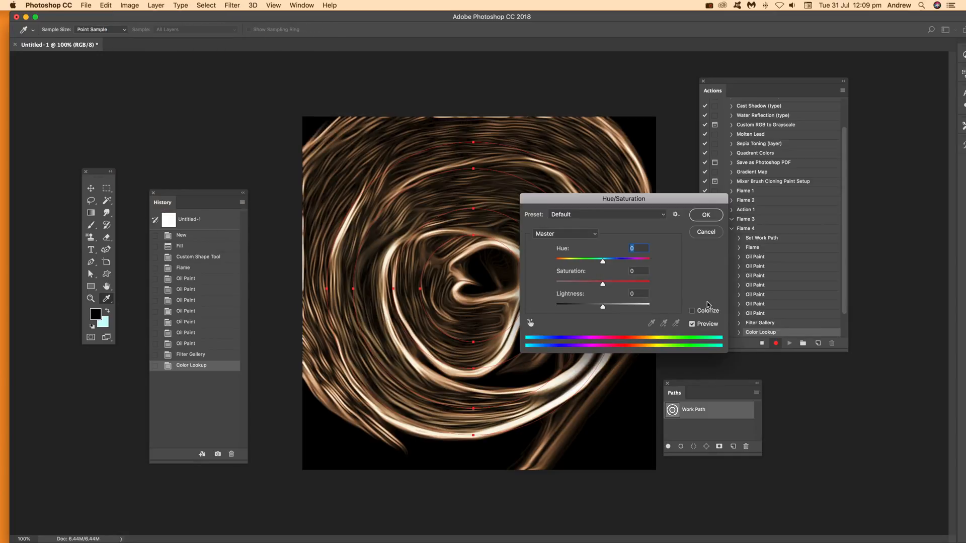
{"action": "left_click", "coordinate": [696, 314]}
{"action": "mouse_move", "coordinate": [587, 259]}
{"action": "left_mouse_down"}
{"action": "mouse_move", "coordinate": [571, 261]}
{"action": "mouse_move", "coordinate": [610, 261]}
{"action": "mouse_move", "coordinate": [571, 267]}
{"action": "left_mouse_up"}
{"action": "left_click", "coordinate": [709, 237]}
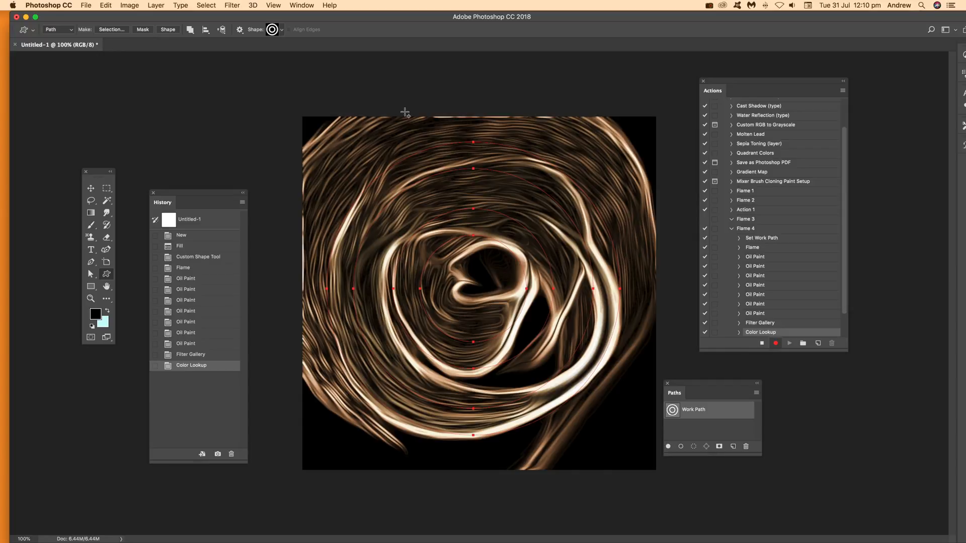
Apply a Vibrance adjustment to the flames with Vibrance +43 and Saturation about +52.
{"action": "left_click", "coordinate": [130, 5]}
{"action": "mouse_move", "coordinate": [142, 31]}
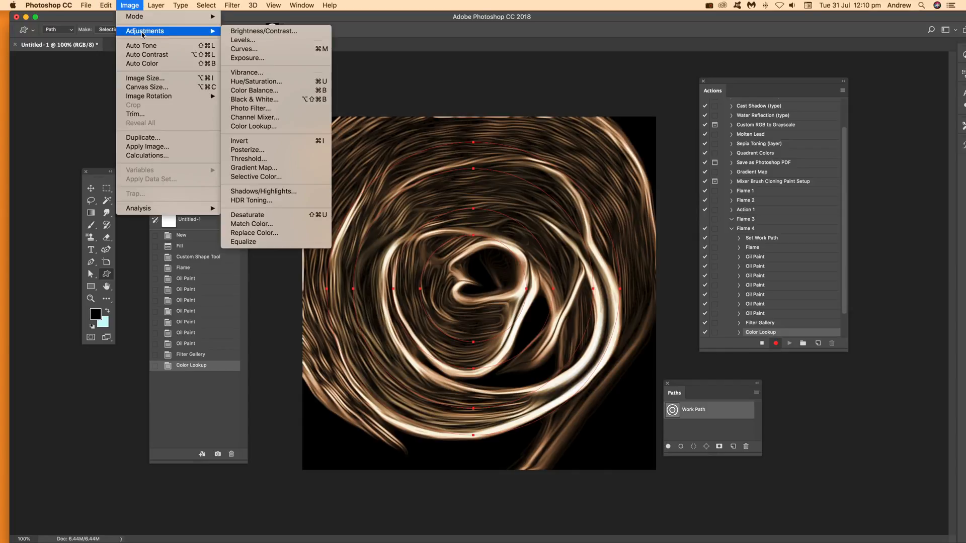
{"action": "left_click", "coordinate": [254, 73]}
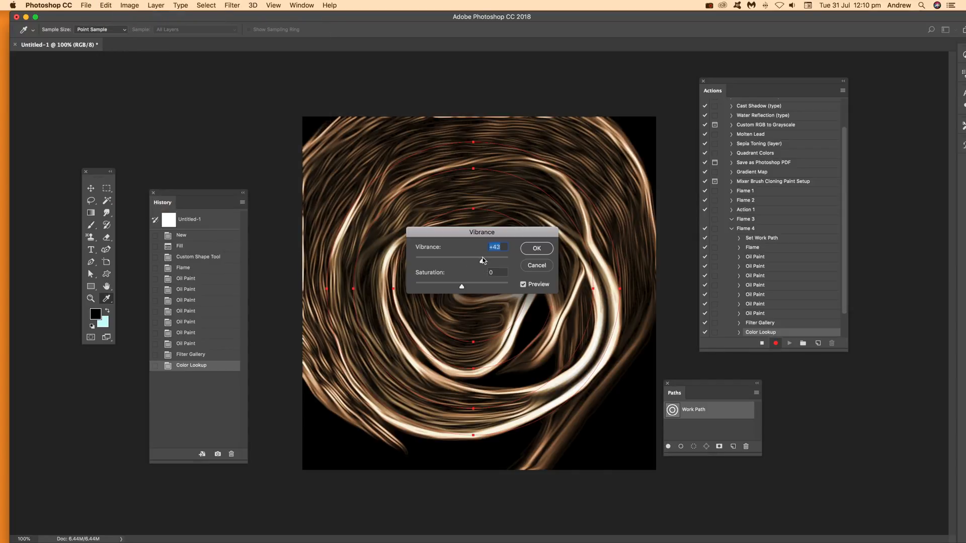
{"action": "left_click_drag", "start_coordinate": [461, 286], "coordinate": [492, 286]}
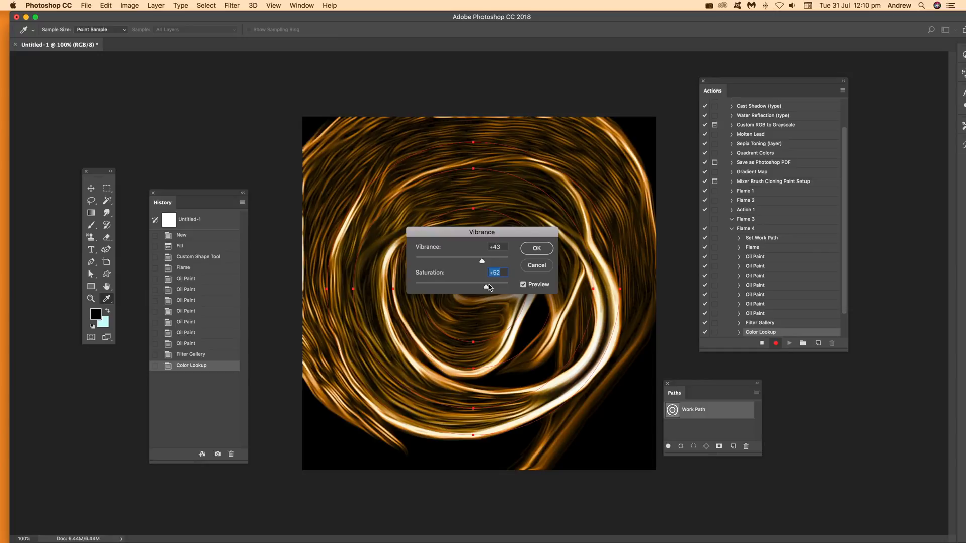
{"action": "left_click", "coordinate": [537, 248]}
Apply a second Vibrance adjustment to the flames with Vibrance +38 and Saturation about +59.
{"action": "left_click", "coordinate": [129, 6]}
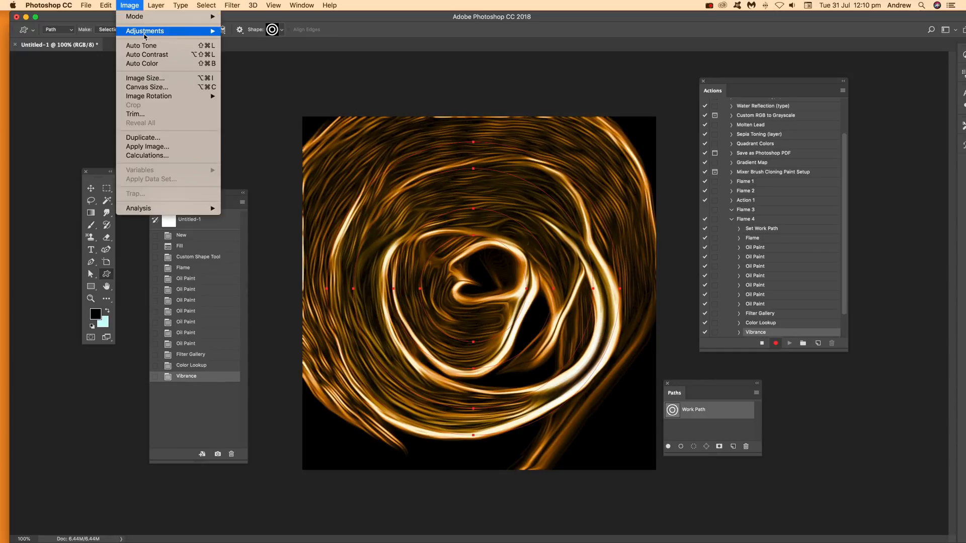
{"action": "mouse_move", "coordinate": [146, 33]}
{"action": "left_click", "coordinate": [247, 72]}
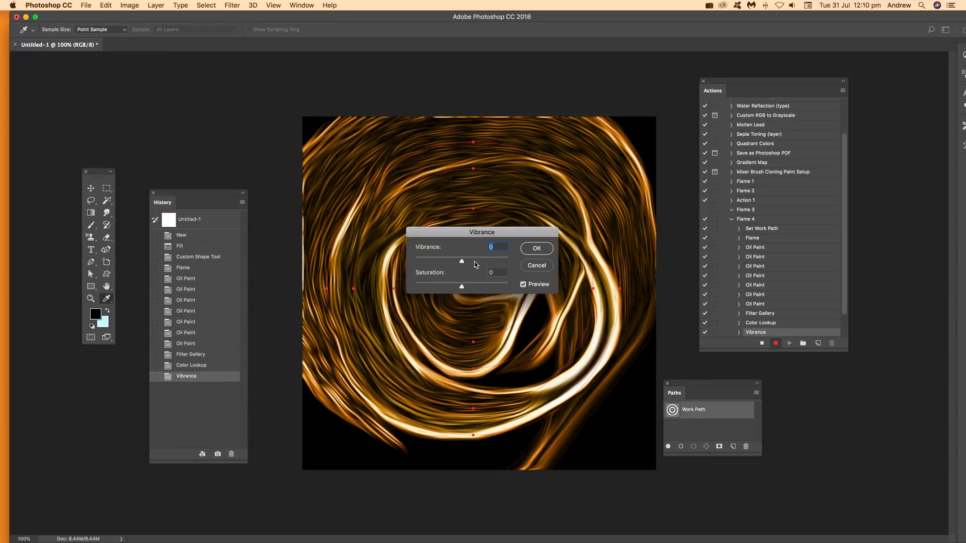
{"action": "left_click_drag", "start_coordinate": [475, 288], "coordinate": [490, 285]}
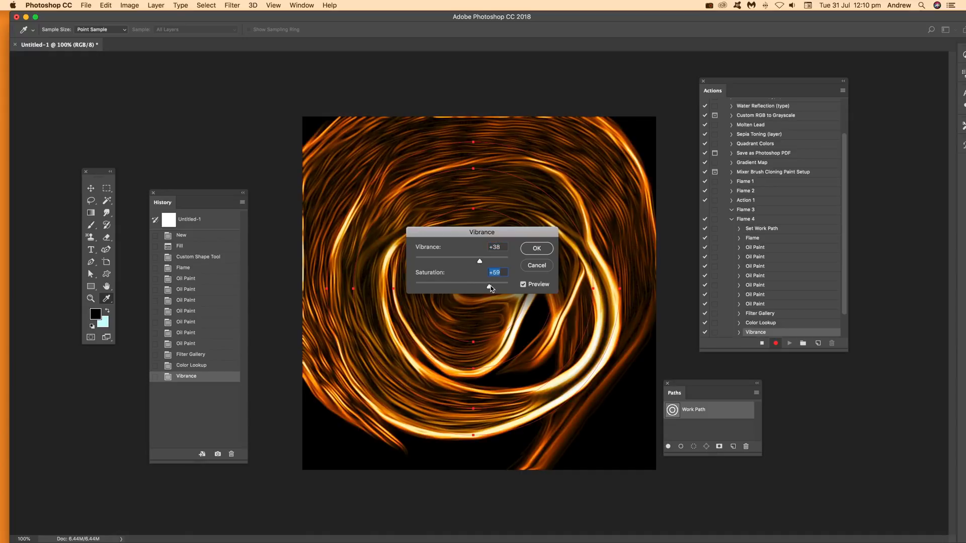
{"action": "left_click", "coordinate": [538, 249]}
Brighten the flames' highlights with a Levels adjustment by lowering the white input level.
{"action": "left_click", "coordinate": [134, 7]}
{"action": "mouse_move", "coordinate": [201, 31]}
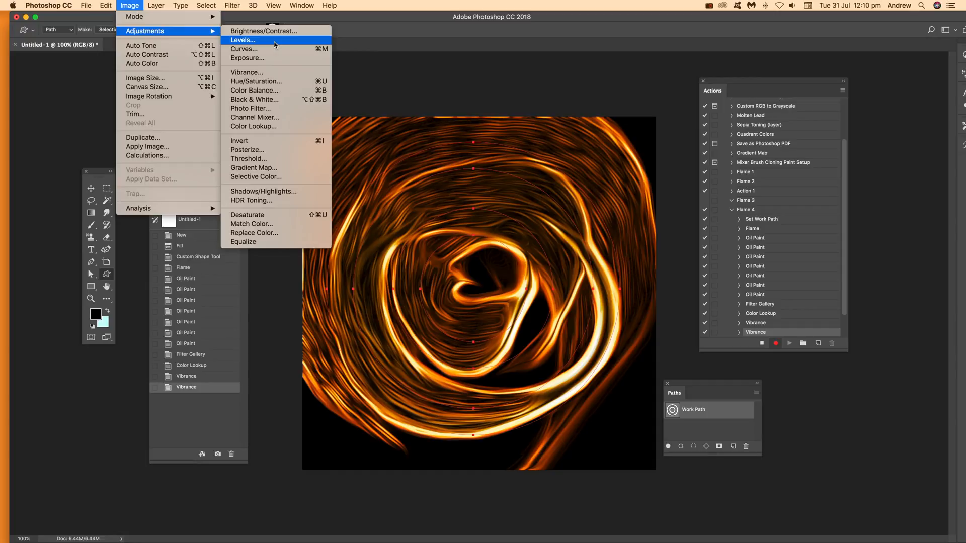
{"action": "left_click", "coordinate": [243, 39]}
{"action": "left_click_drag", "start_coordinate": [716, 252], "coordinate": [688, 252]}
{"action": "left_click", "coordinate": [758, 165]}
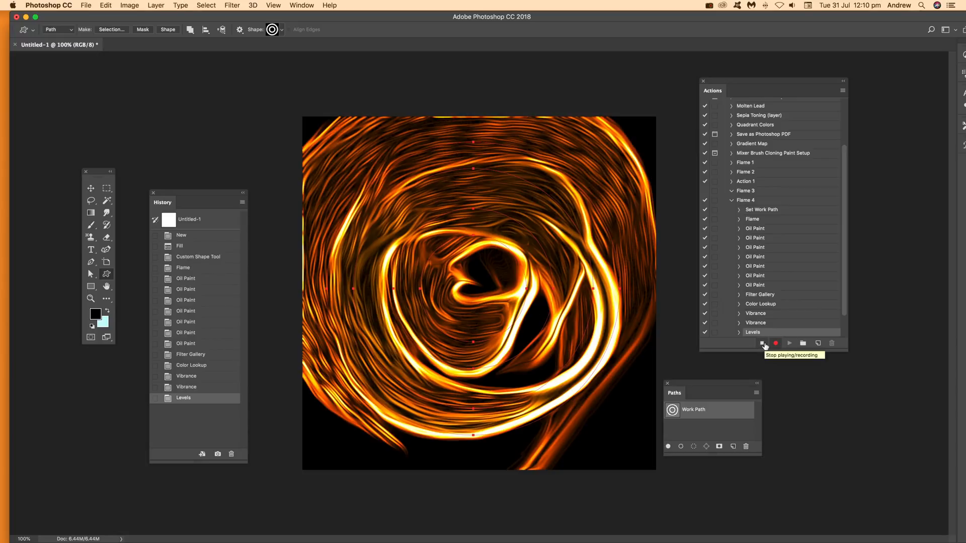
Delete the work path as the final command of the Flame 4 action, stop recording and collapse the action.
{"action": "left_click", "coordinate": [689, 410]}
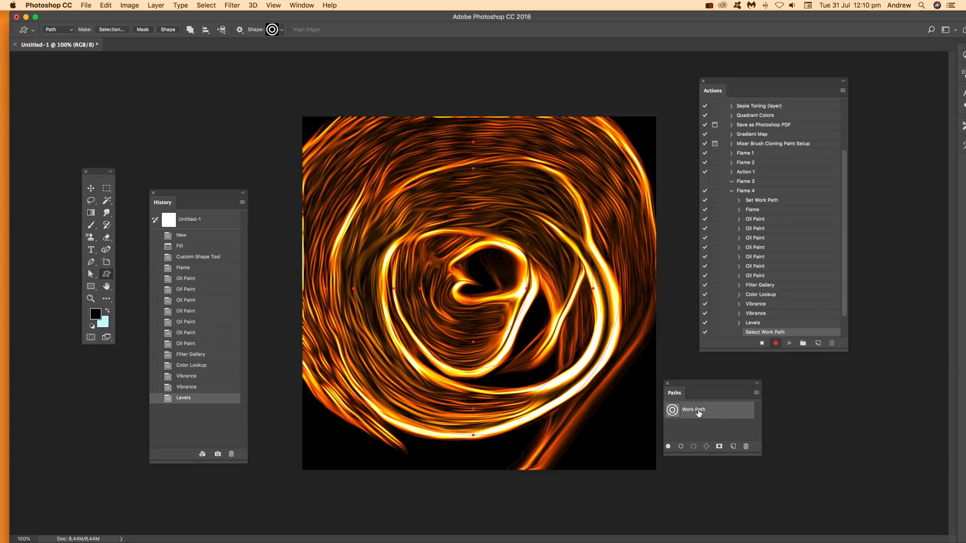
{"action": "left_click", "coordinate": [748, 449]}
{"action": "left_click", "coordinate": [561, 185]}
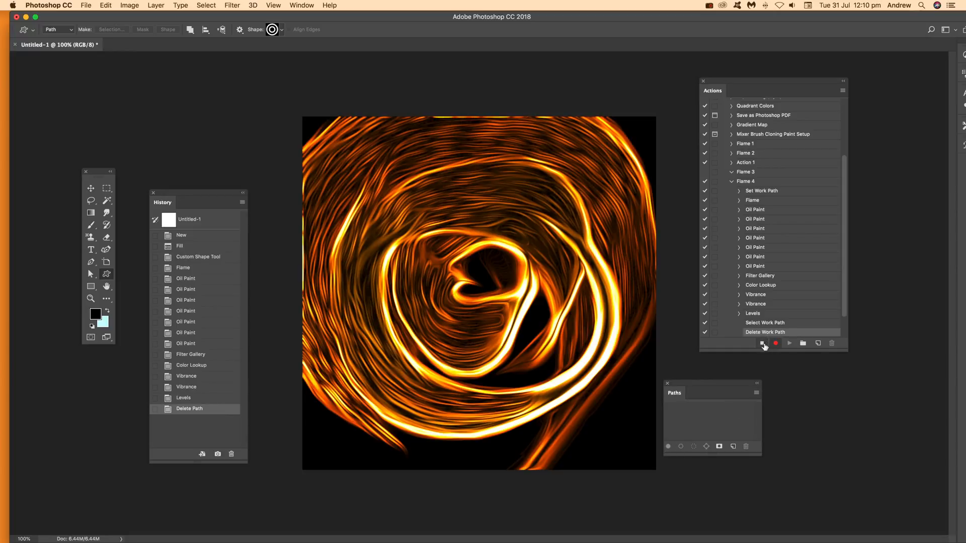
{"action": "left_click", "coordinate": [762, 345]}
{"action": "left_click", "coordinate": [732, 183]}
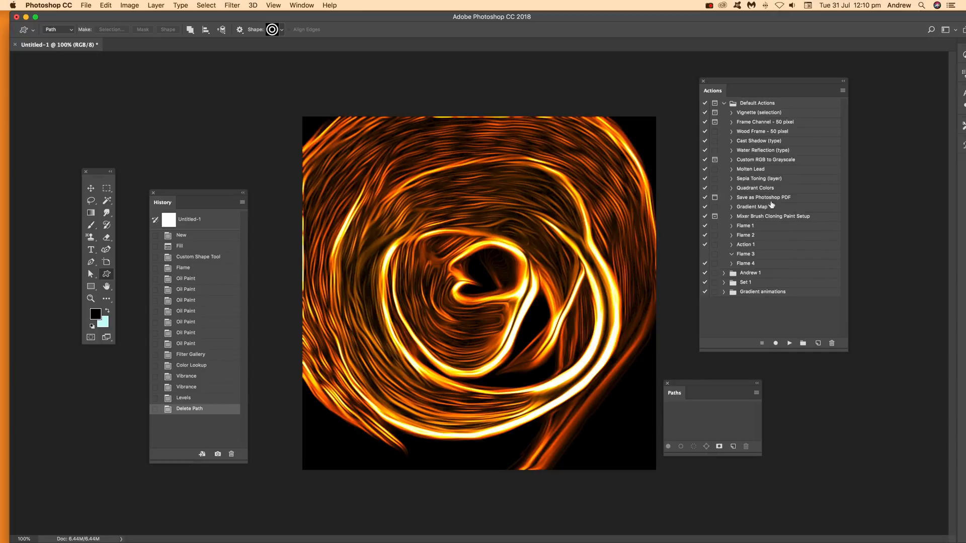
Play the Flame 4 action on top of the existing flame image.
{"action": "left_click", "coordinate": [751, 265]}
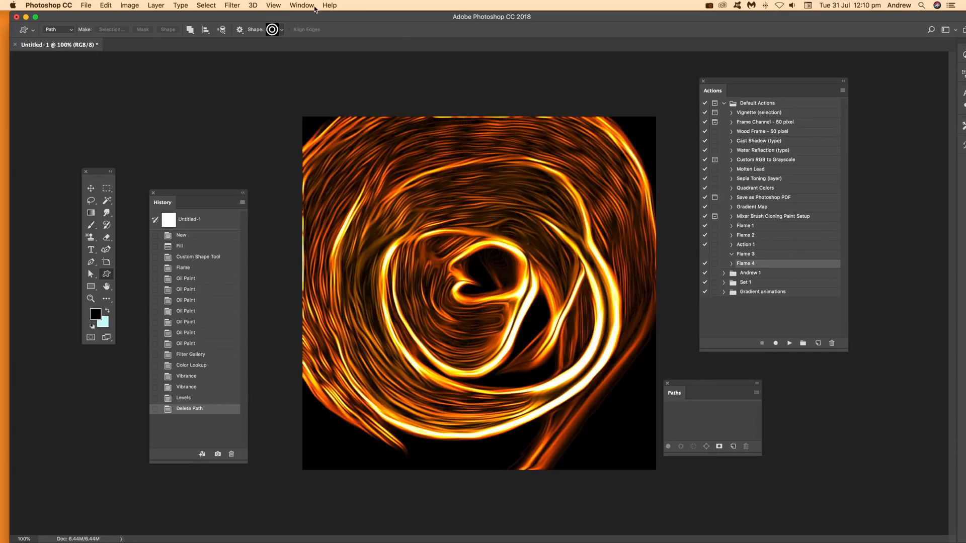
{"action": "left_click", "coordinate": [227, 6]}
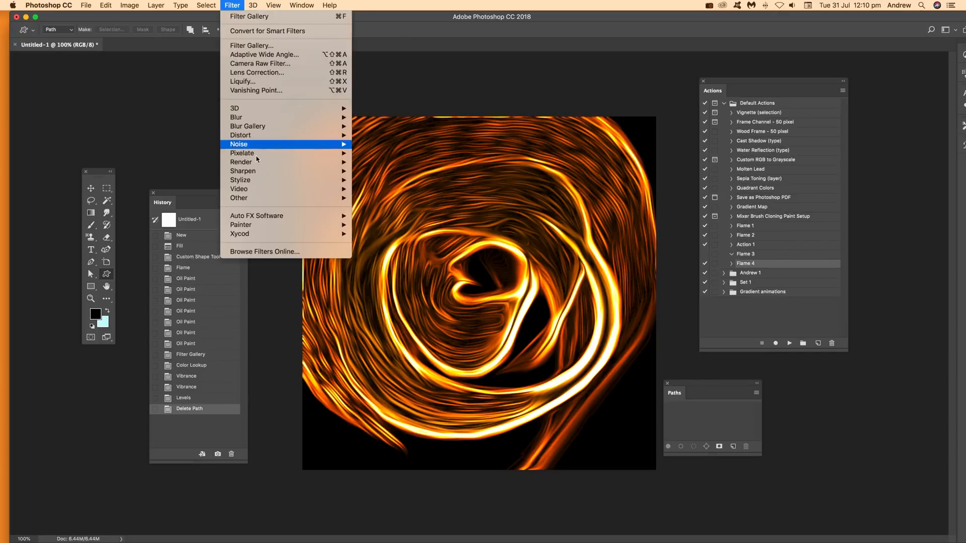
{"action": "mouse_move", "coordinate": [258, 164]}
{"action": "left_click", "coordinate": [776, 265]}
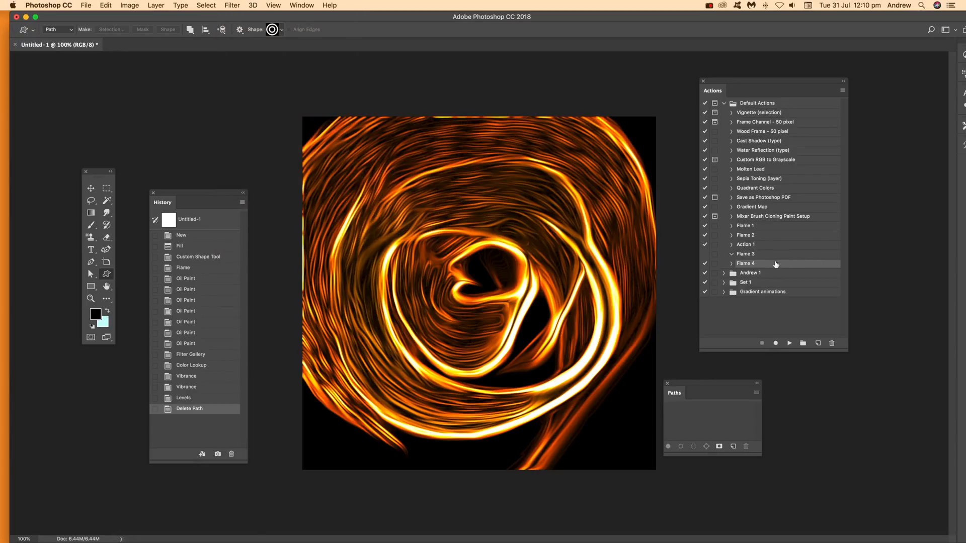
{"action": "left_click", "coordinate": [789, 344]}
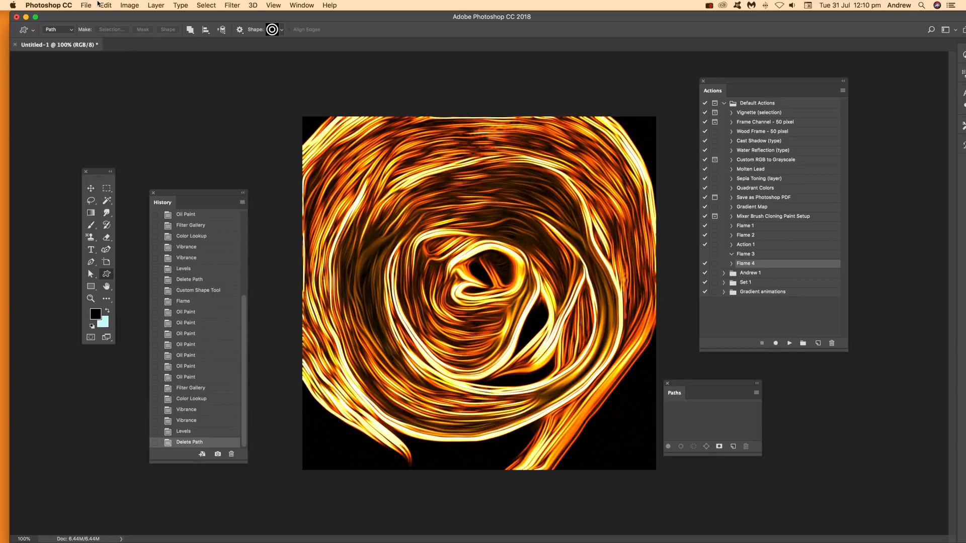
Revert the image to the Fill history state, before any flames were drawn.
{"action": "left_click", "coordinate": [107, 7]}
{"action": "left_click", "coordinate": [107, 8]}
{"action": "scroll", "coordinate": [244, 310], "scroll_direction": "up", "scroll_amount": 5}
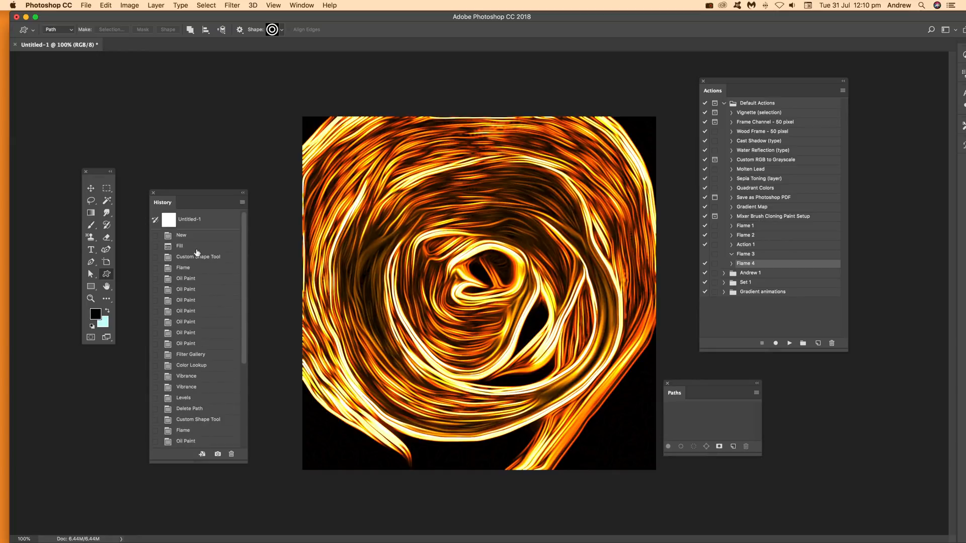
{"action": "left_click", "coordinate": [182, 246]}
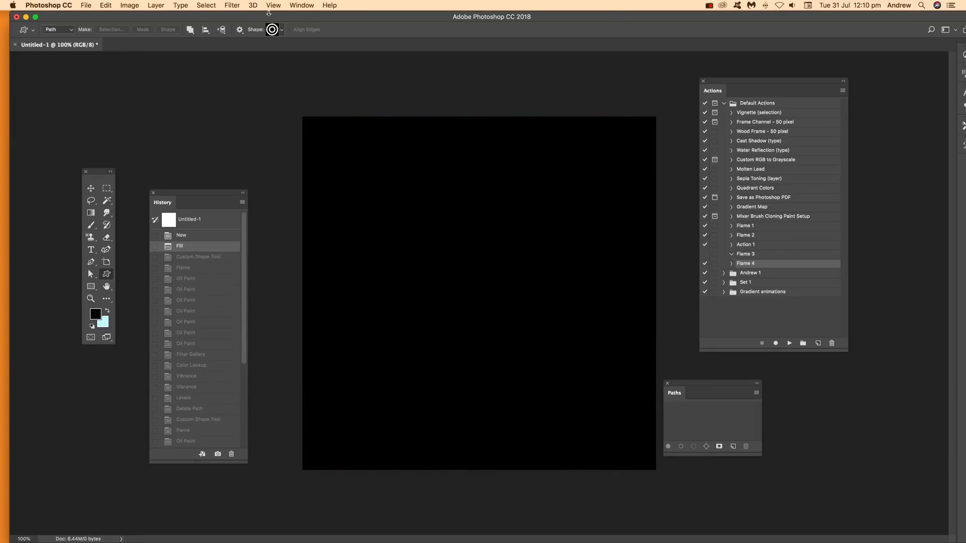
Delete the first custom shape, the thick-ringed circle, from the custom shape library.
{"action": "left_click", "coordinate": [282, 30]}
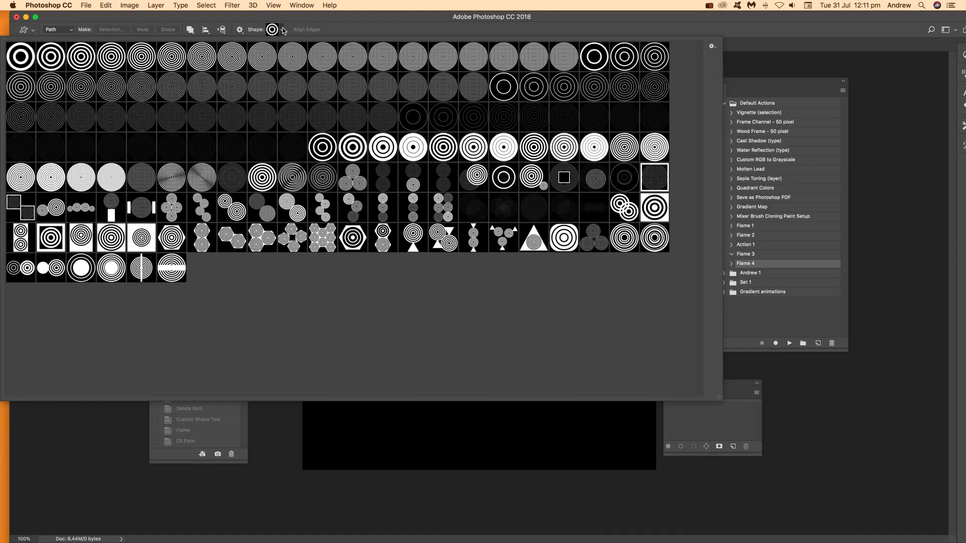
{"action": "right_click", "coordinate": [25, 59]}
{"action": "left_click", "coordinate": [43, 70]}
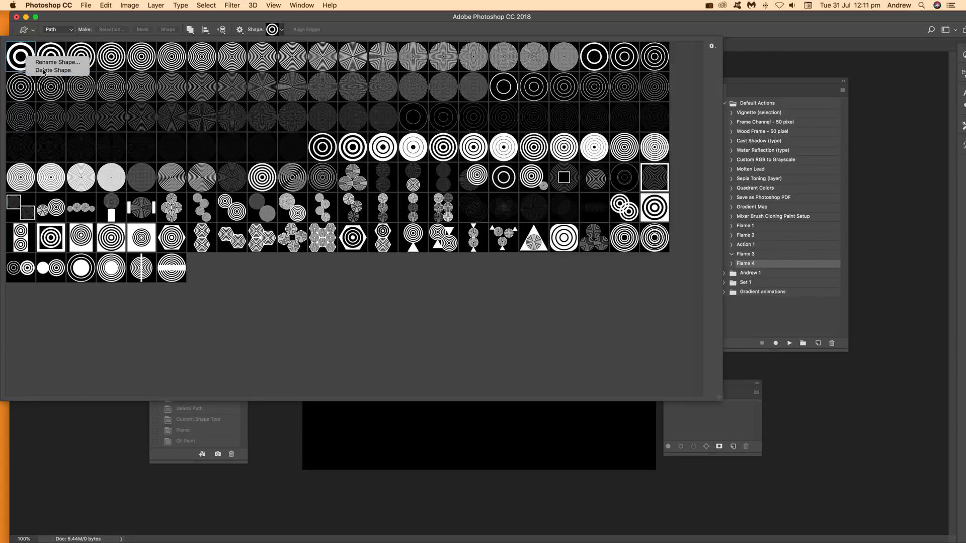
Rename the custom shape that is now first in the library, the concentric rings, as Z.
{"action": "left_click", "coordinate": [22, 61]}
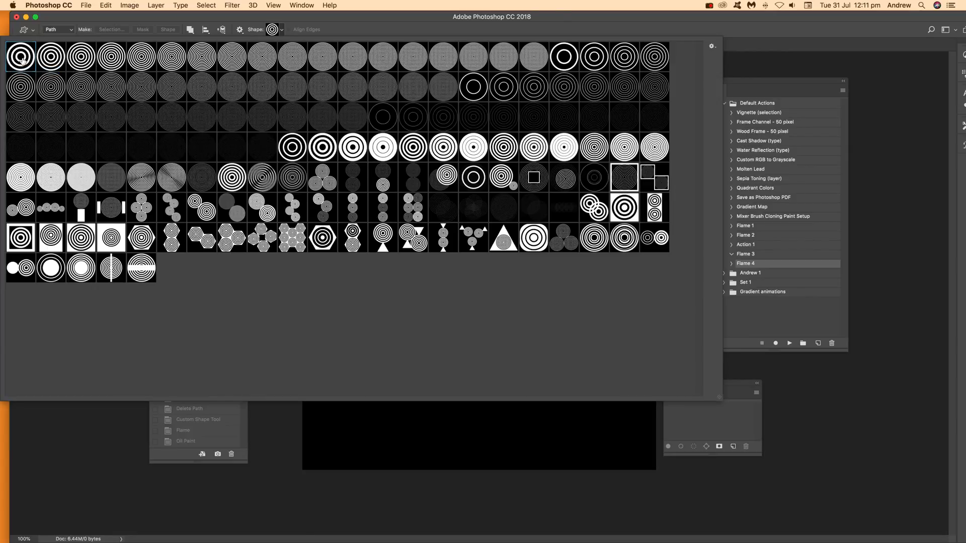
{"action": "right_click", "coordinate": [23, 61]}
{"action": "left_click", "coordinate": [48, 61]}
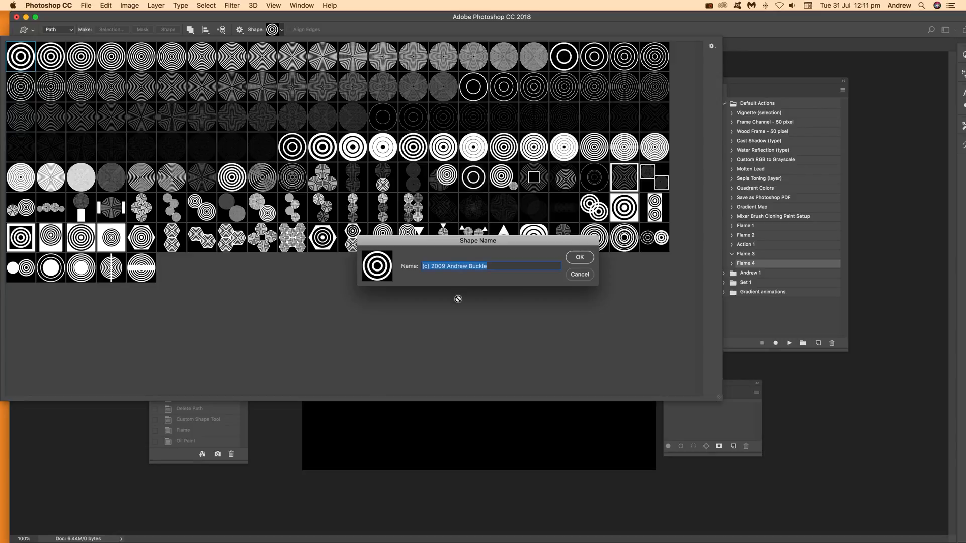
{"action": "type", "text": "Z"}
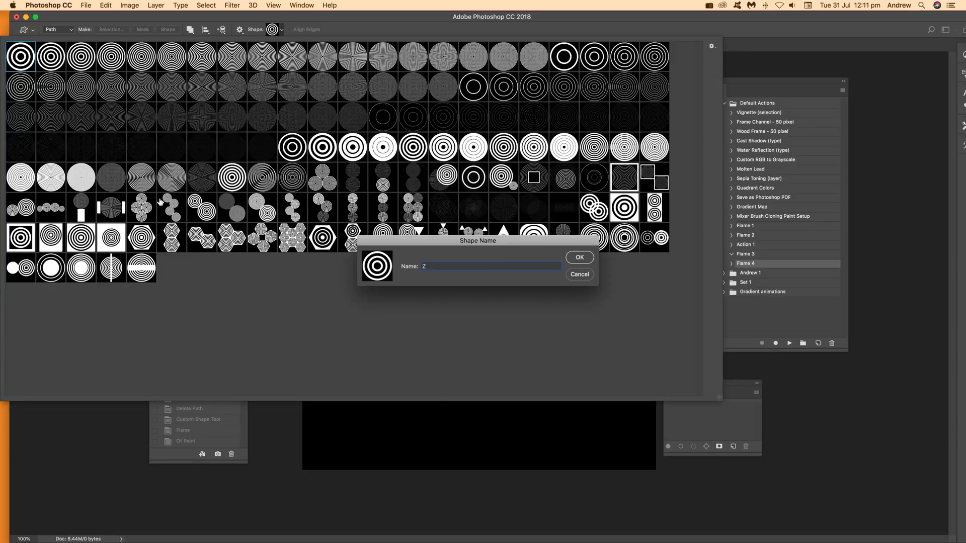
{"action": "left_click", "coordinate": [579, 257]}
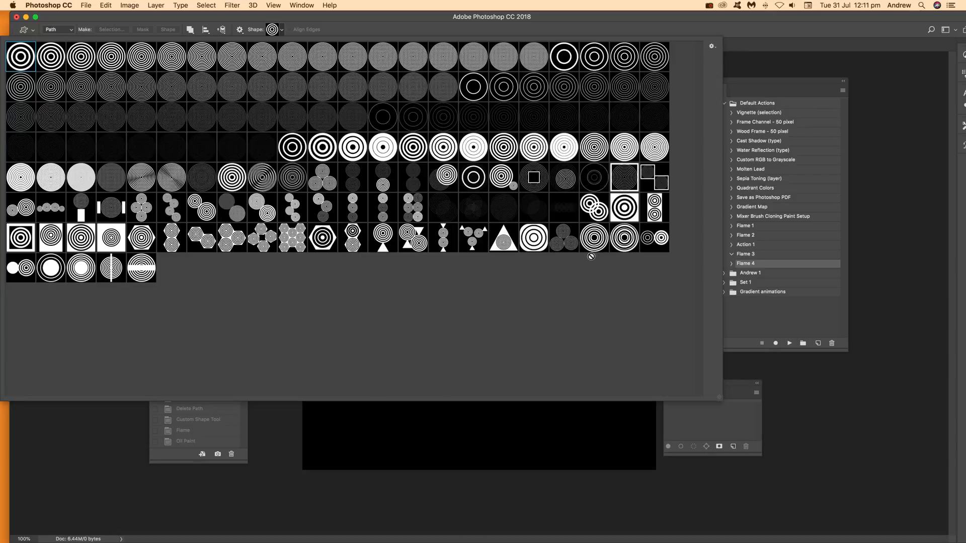
Play the Flame 4 action on the black canvas and return the image to the Fill history state.
{"action": "left_click", "coordinate": [788, 32]}
{"action": "left_click", "coordinate": [789, 343]}
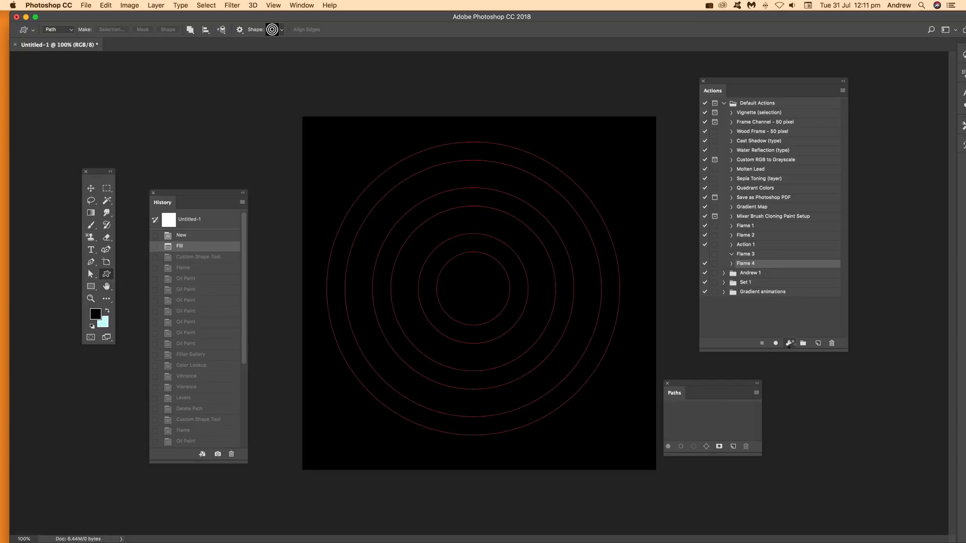
{"action": "left_click", "coordinate": [790, 344]}
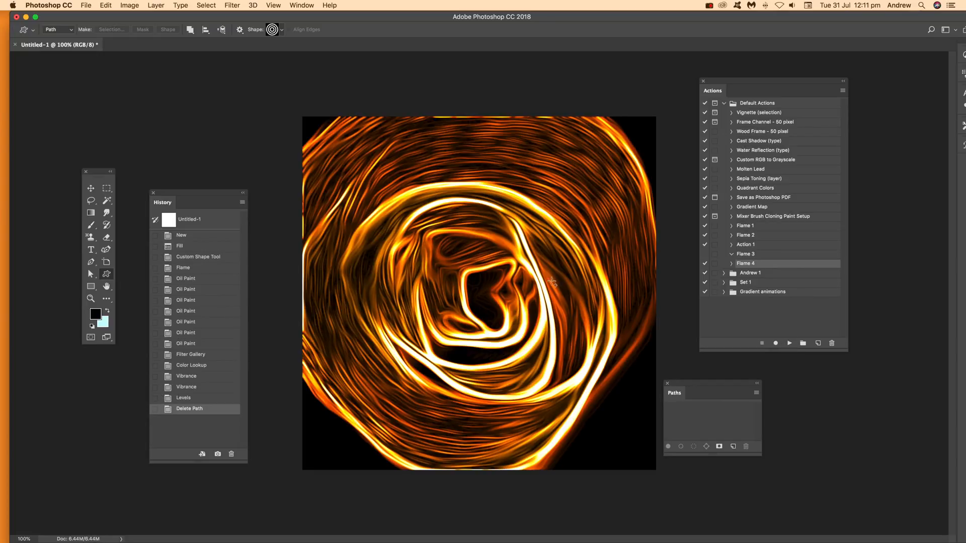
{"action": "left_click", "coordinate": [181, 246]}
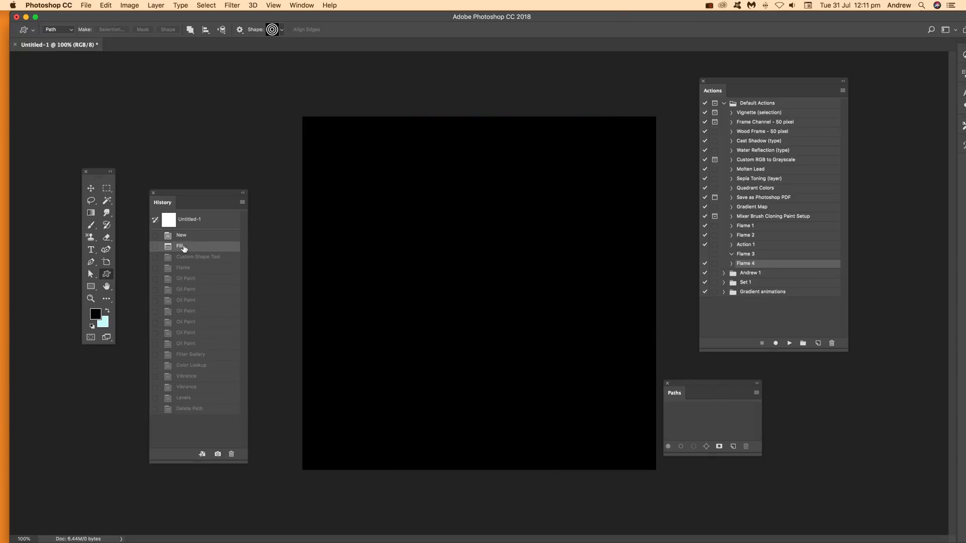
Rename the first custom shape in the library as dsdfsdffds to free up the name Z.
{"action": "left_click", "coordinate": [280, 32]}
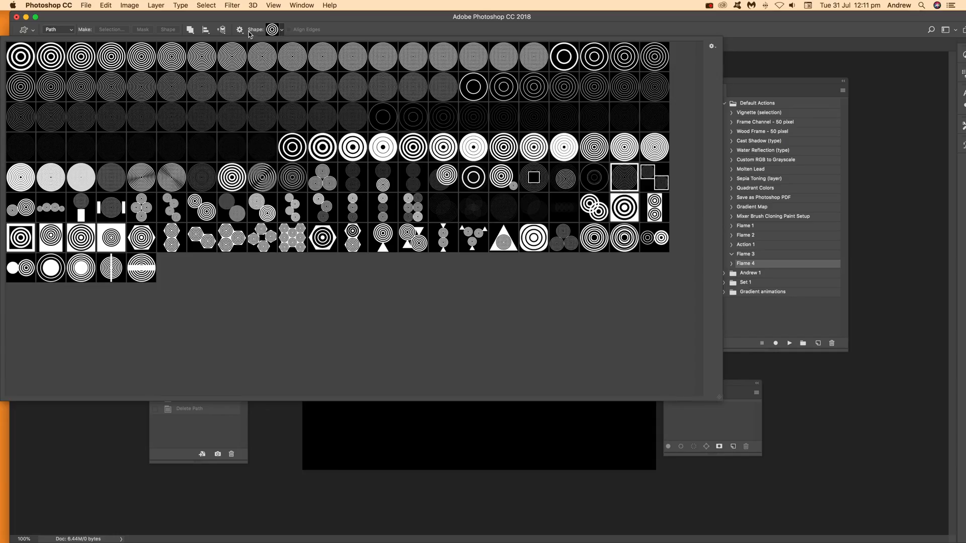
{"action": "right_click", "coordinate": [17, 60]}
{"action": "left_click", "coordinate": [34, 63]}
{"action": "type", "text": "dsdfsdffds"}
{"action": "left_click", "coordinate": [573, 266]}
Rename the custom shape of concentric rings inside a white square as Z.
{"action": "left_click", "coordinate": [631, 210]}
{"action": "right_click", "coordinate": [631, 210]}
{"action": "left_click", "coordinate": [642, 210]}
{"action": "type", "text": "Z"}
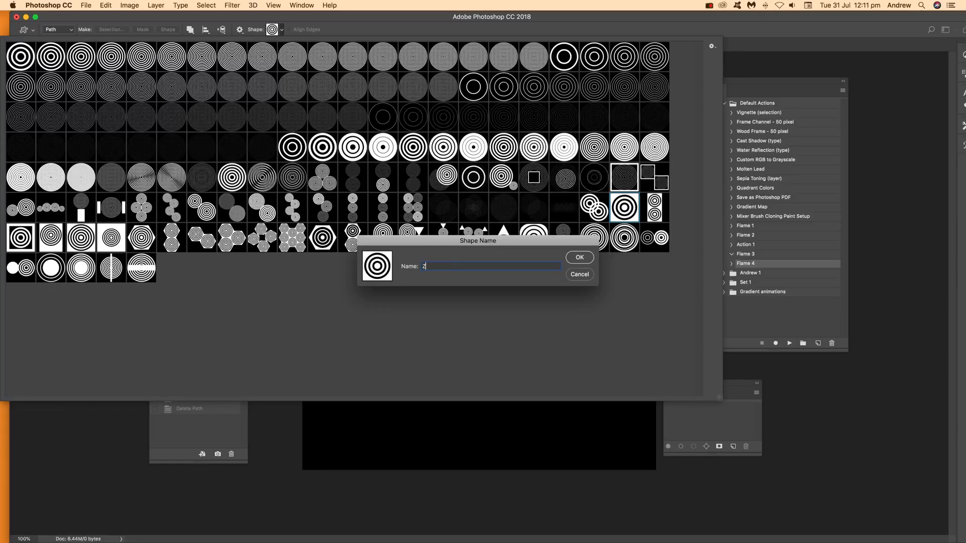
{"action": "left_click", "coordinate": [586, 259]}
Play the Flame 4 action on the black canvas using the newly named Z shape.
{"action": "left_click", "coordinate": [780, 34]}
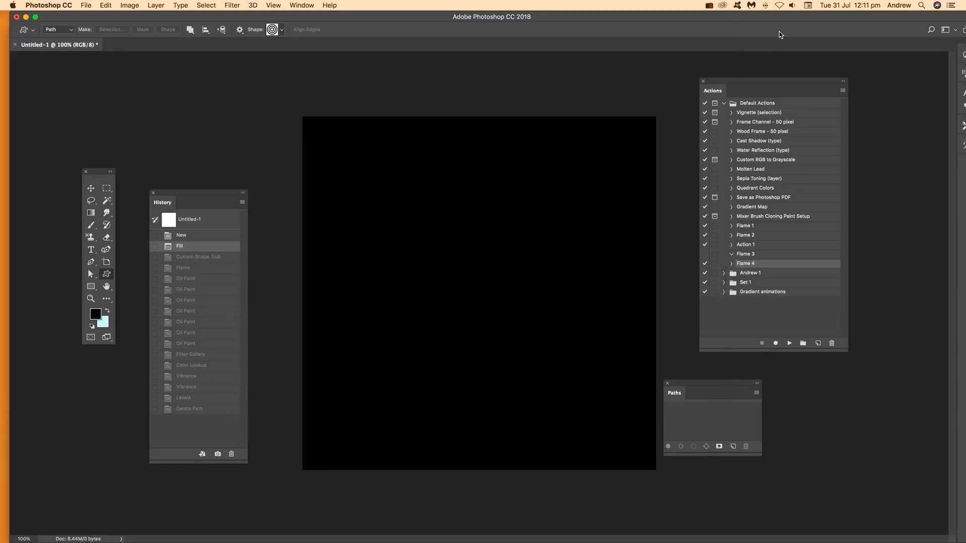
{"action": "left_click", "coordinate": [790, 343]}
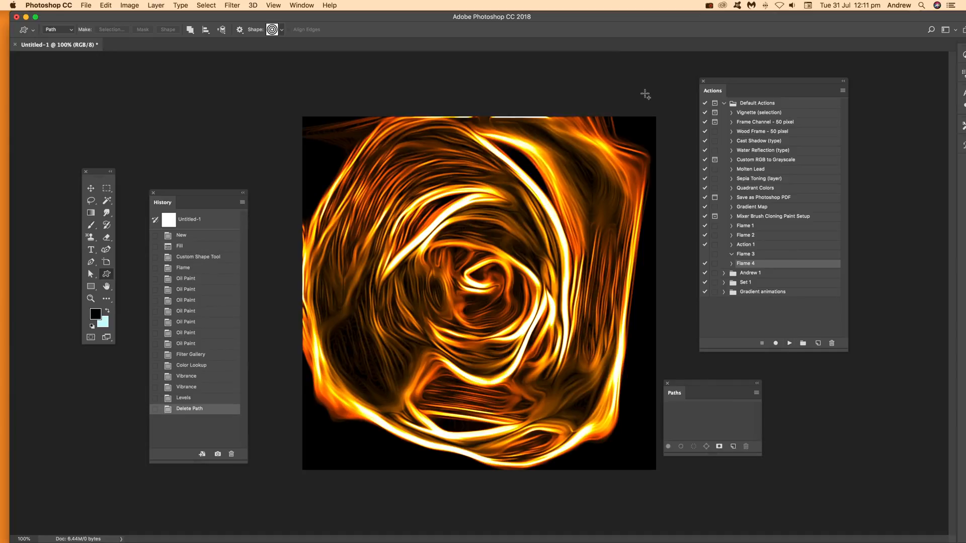
{"action": "left_click", "coordinate": [710, 6]}
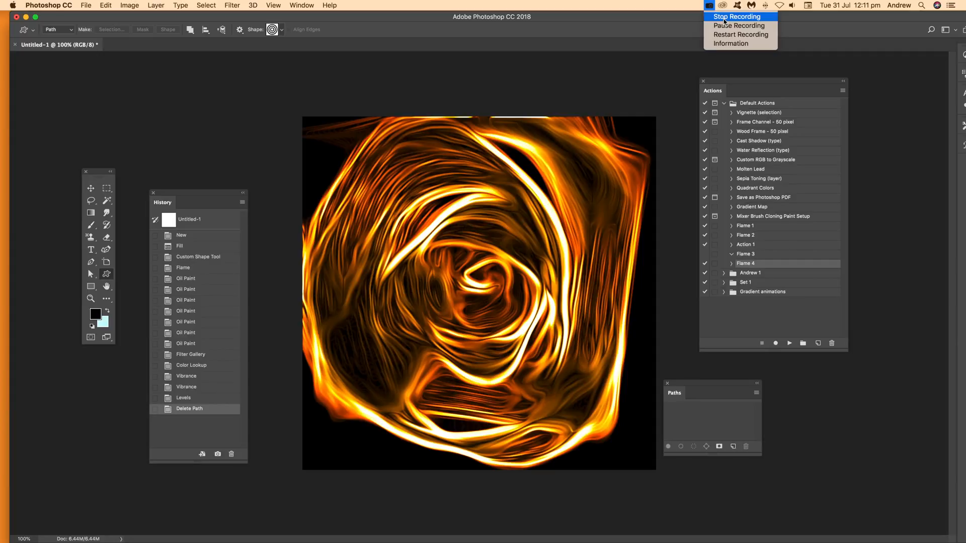